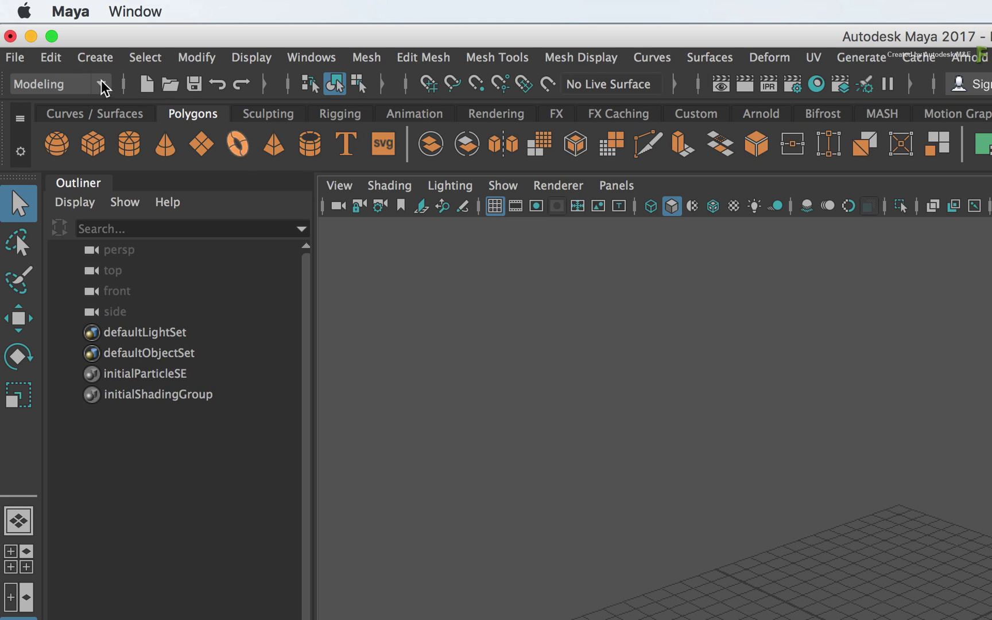
- Import robot_battles.fbx from the FBX folder inside Maya_for_Flame, keeping the default FBX import options
{"action": "left_click", "coordinate": [17, 57]}
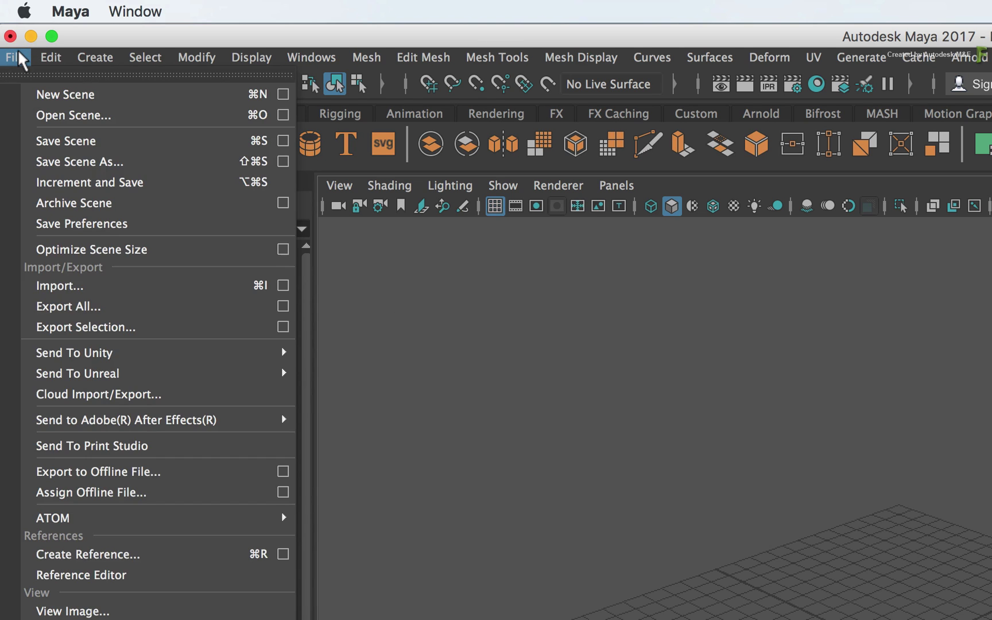
{"action": "left_click", "coordinate": [123, 282]}
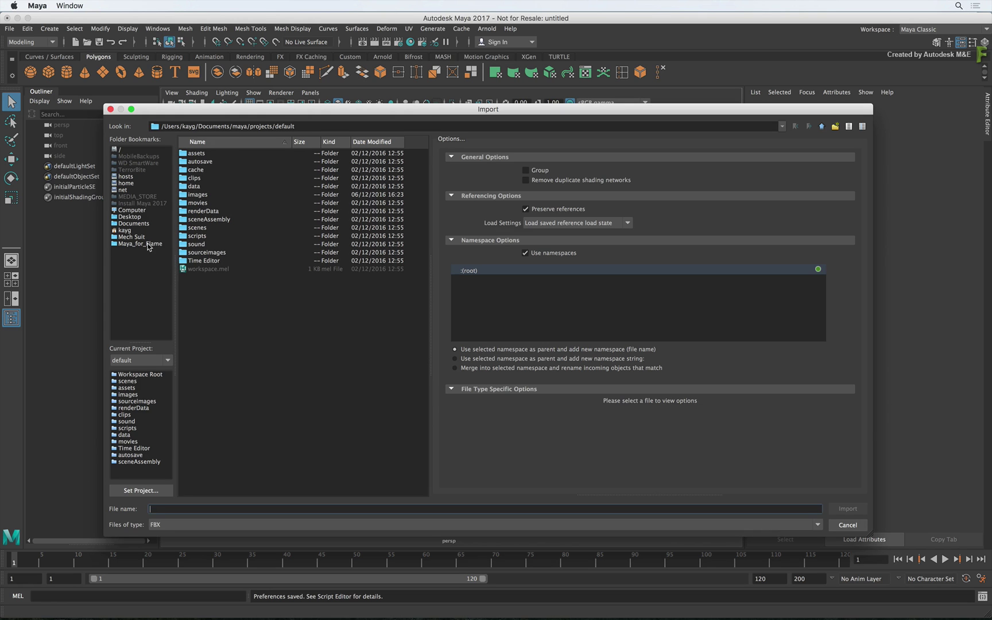
{"action": "left_click", "coordinate": [147, 243]}
{"action": "double_click", "coordinate": [198, 162]}
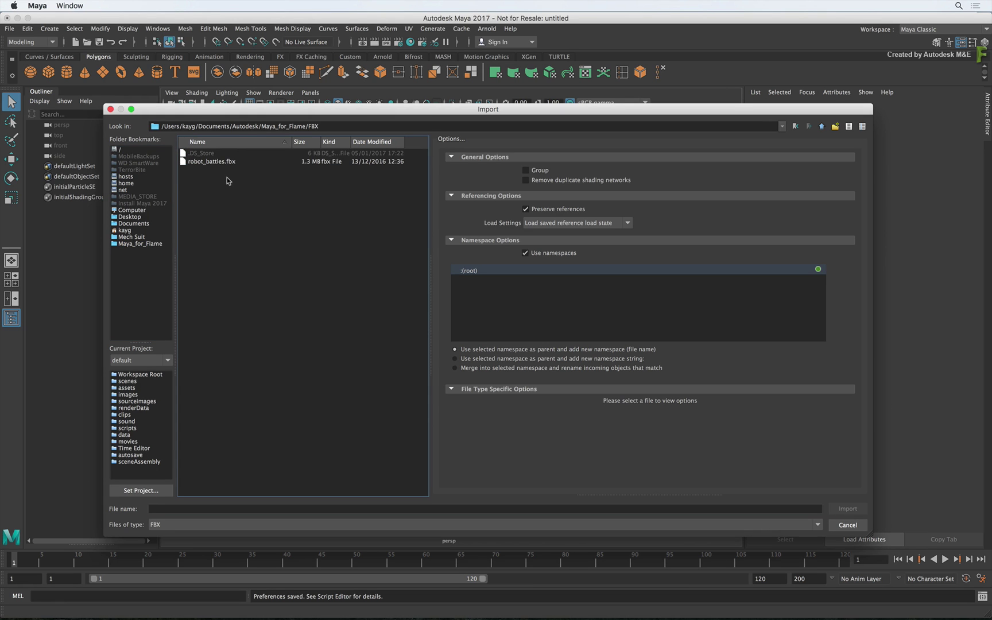
{"action": "left_click", "coordinate": [216, 162]}
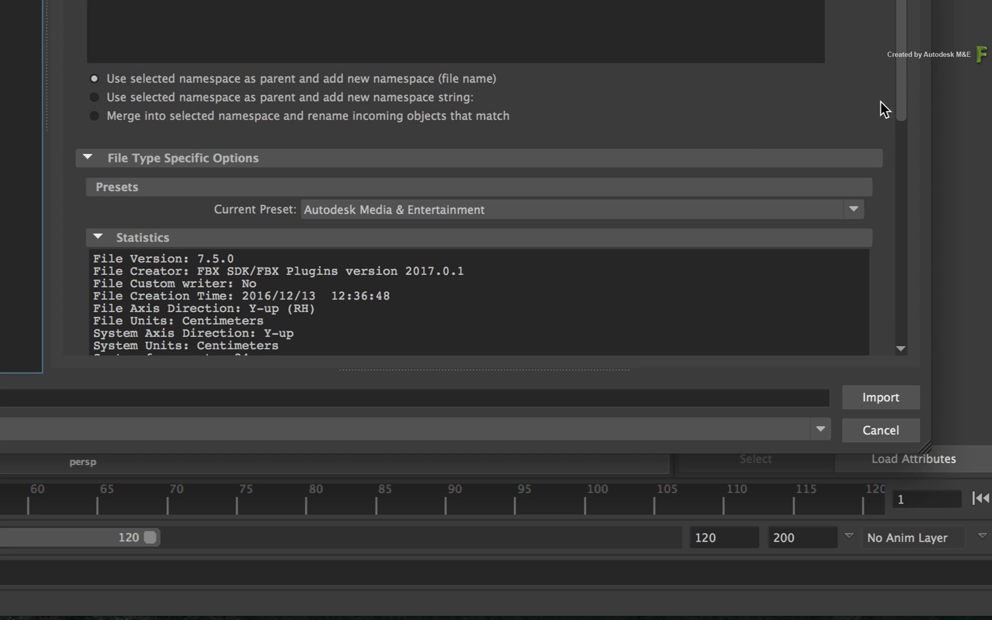
{"action": "left_click_drag", "start_coordinate": [858, 357], "coordinate": [858, 395]}
{"action": "left_click_drag", "start_coordinate": [900, 171], "coordinate": [908, 317]}
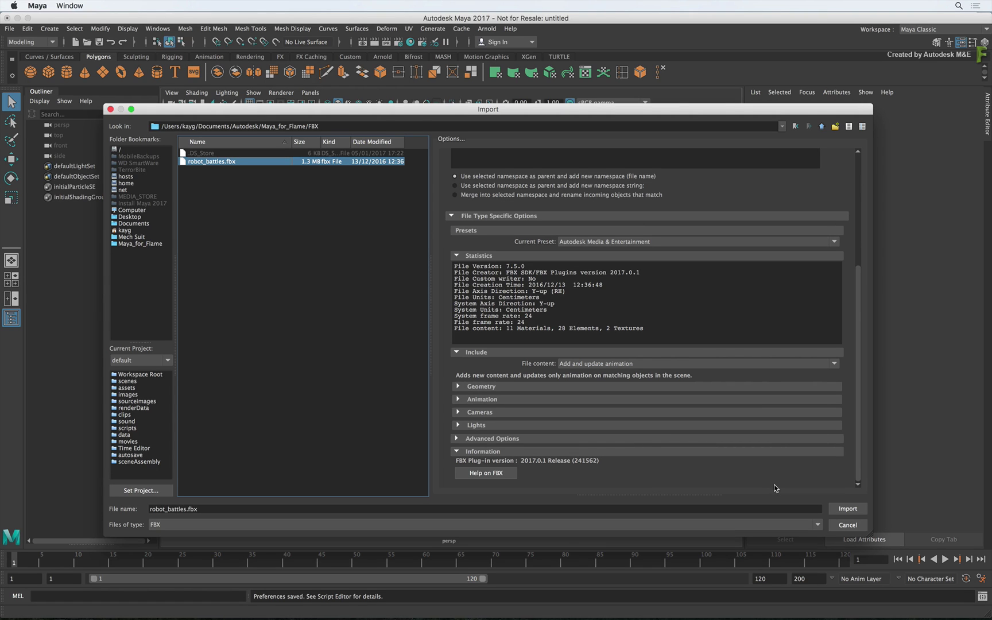
{"action": "left_click", "coordinate": [848, 509]}
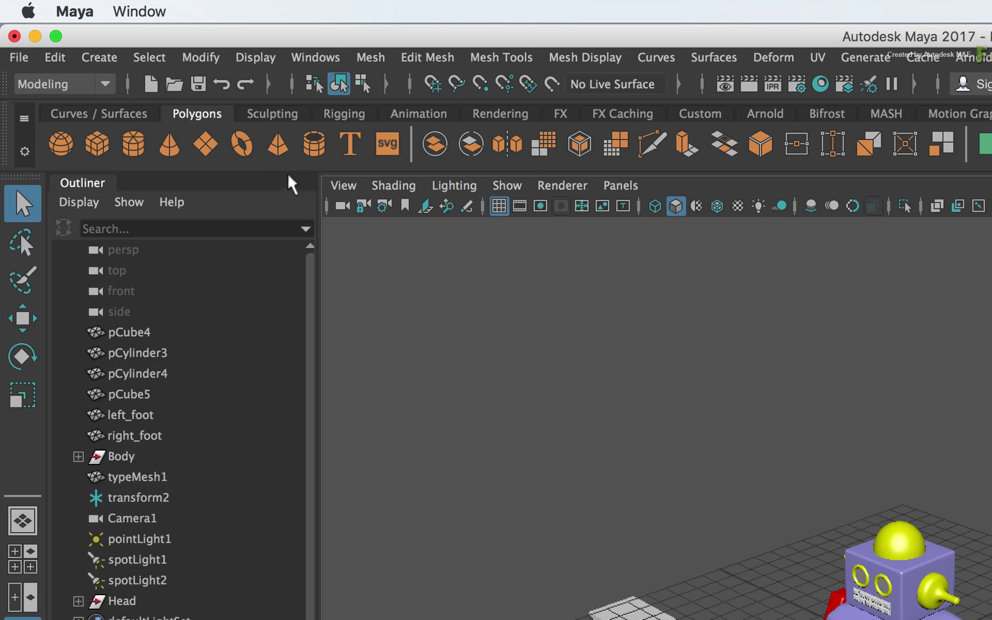
{"action": "left_click", "coordinate": [135, 117]}
{"action": "left_click", "coordinate": [198, 117]}
{"action": "left_click", "coordinate": [270, 118]}
{"action": "left_click", "coordinate": [347, 118]}
{"action": "left_click", "coordinate": [299, 118]}
{"action": "left_click", "coordinate": [207, 118]}
- Switch the menu set to Rigging and Animation in turn, and return it to Modeling
{"action": "left_click", "coordinate": [106, 86]}
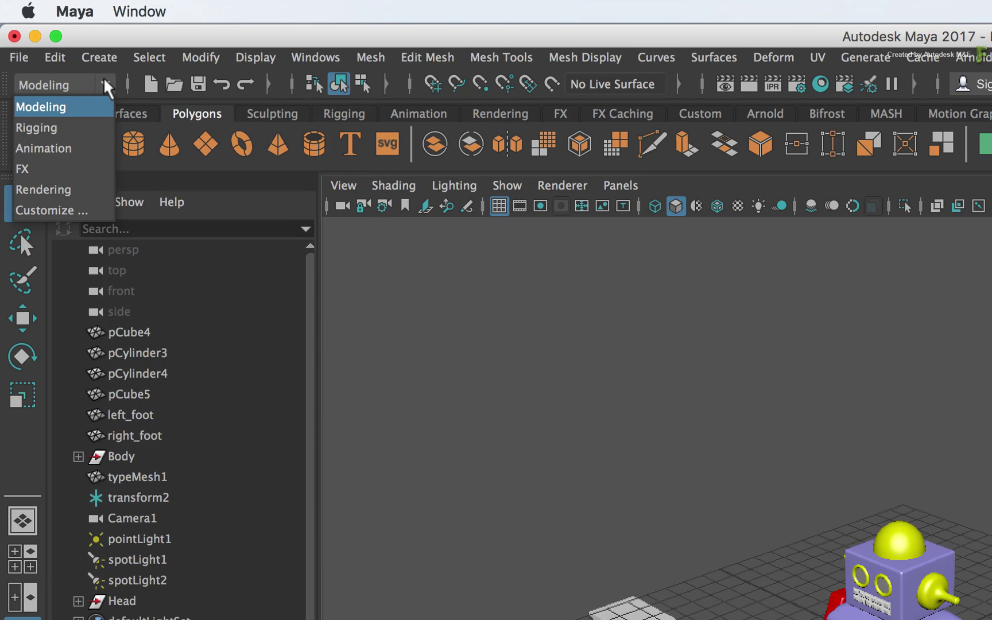
{"action": "left_click", "coordinate": [82, 131]}
{"action": "left_click", "coordinate": [106, 88]}
{"action": "left_click", "coordinate": [86, 148]}
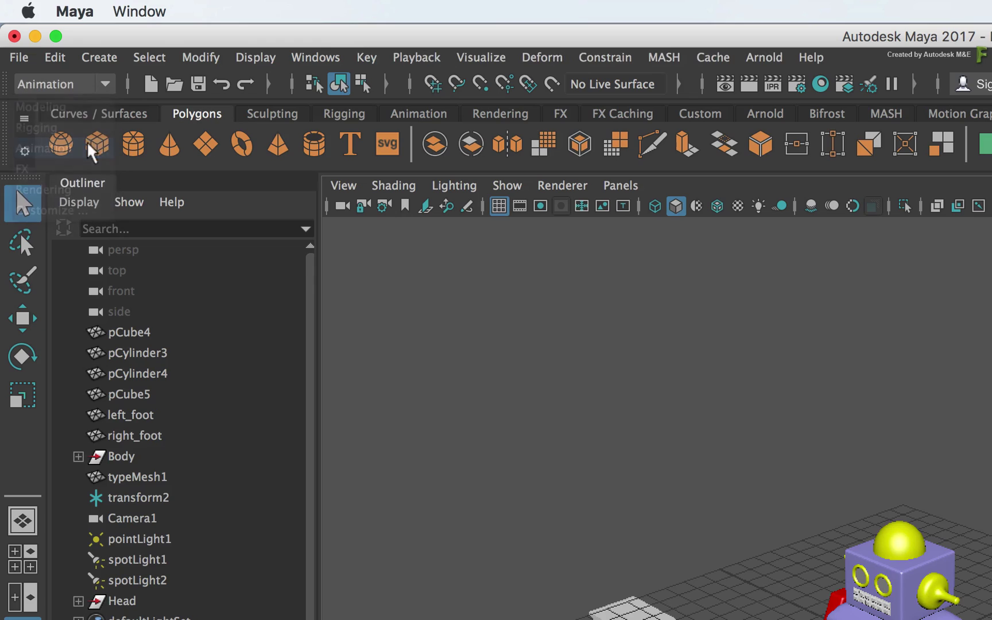
{"action": "left_click", "coordinate": [106, 86]}
{"action": "left_click", "coordinate": [96, 107]}
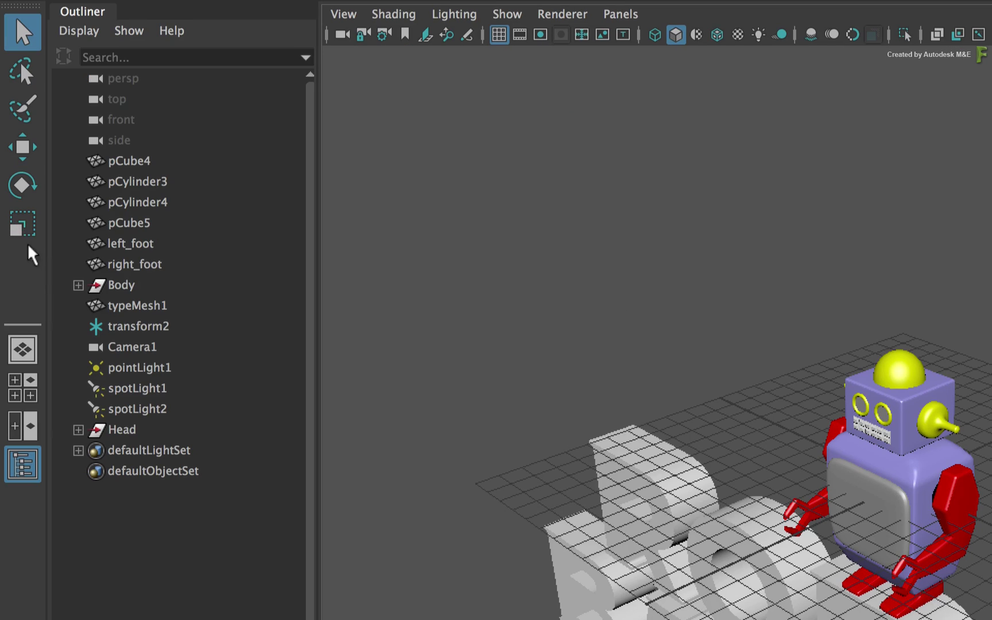
- Activate the Move, Rotate and Scale tools in turn, and return to the Select tool
{"action": "left_click", "coordinate": [22, 147]}
{"action": "left_click", "coordinate": [22, 185]}
{"action": "left_click", "coordinate": [22, 224]}
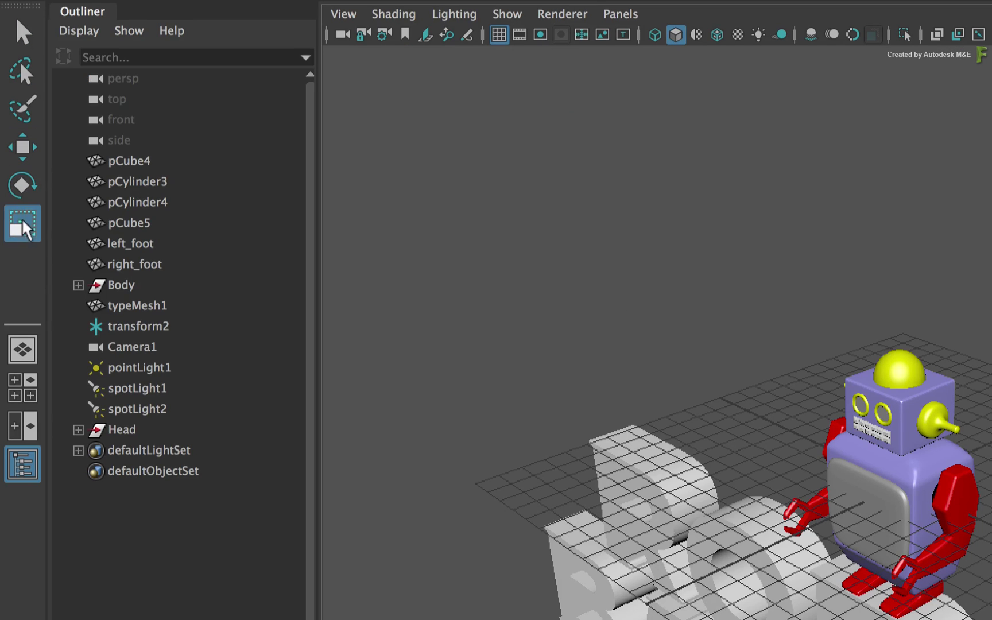
{"action": "left_click", "coordinate": [22, 29]}
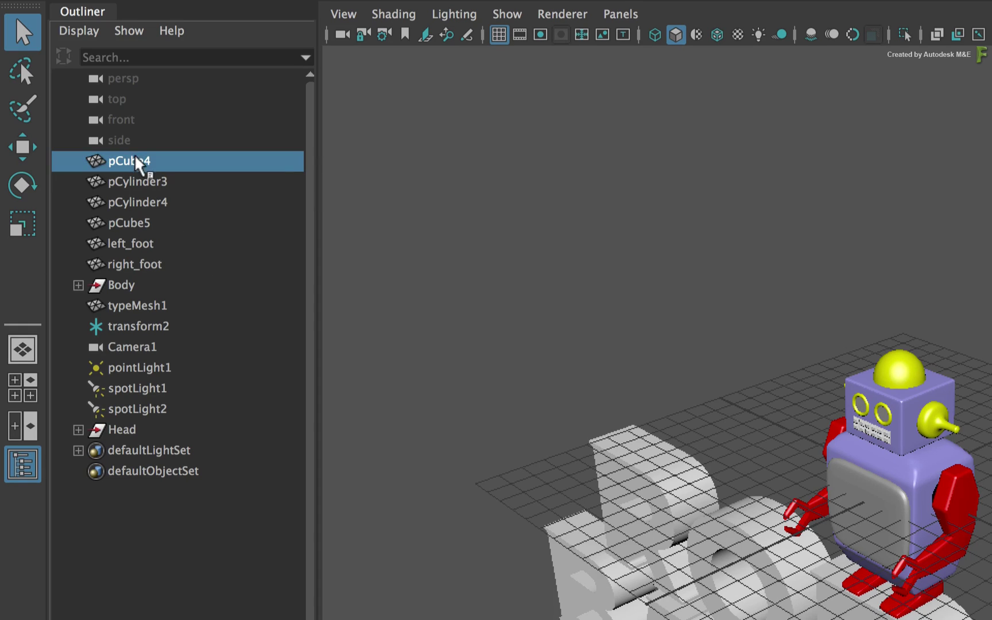
- Select imported objects one by one in the Outliner, from pCylinder3 down to typeMesh1, followed by pCube4 and right_foot
{"action": "left_click", "coordinate": [138, 181]}
{"action": "left_click", "coordinate": [138, 202]}
{"action": "left_click", "coordinate": [137, 223]}
{"action": "left_click", "coordinate": [138, 243]}
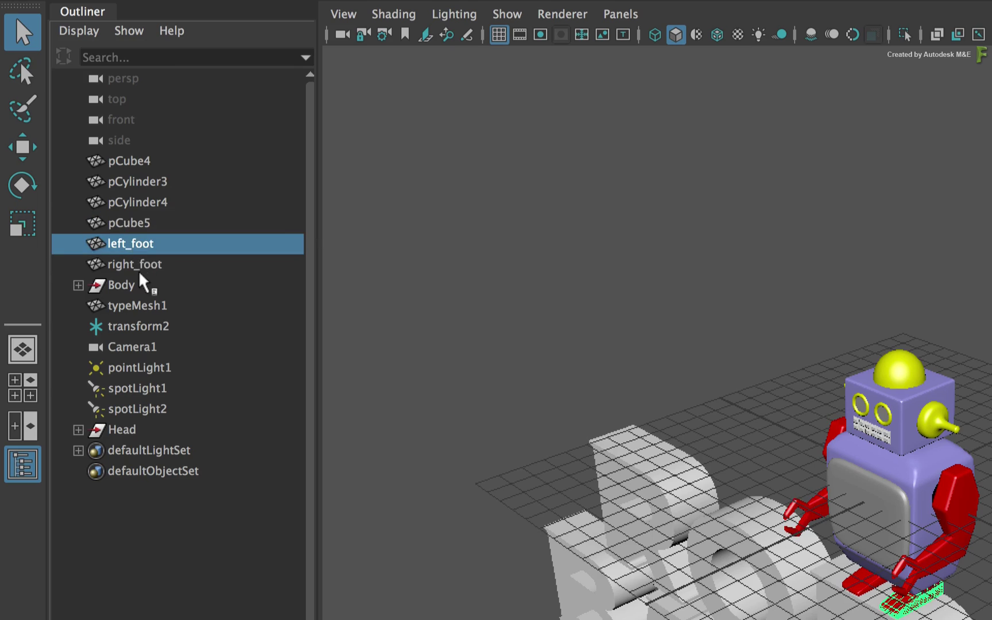
{"action": "left_click", "coordinate": [141, 273]}
{"action": "left_click", "coordinate": [134, 282]}
{"action": "left_click", "coordinate": [142, 303]}
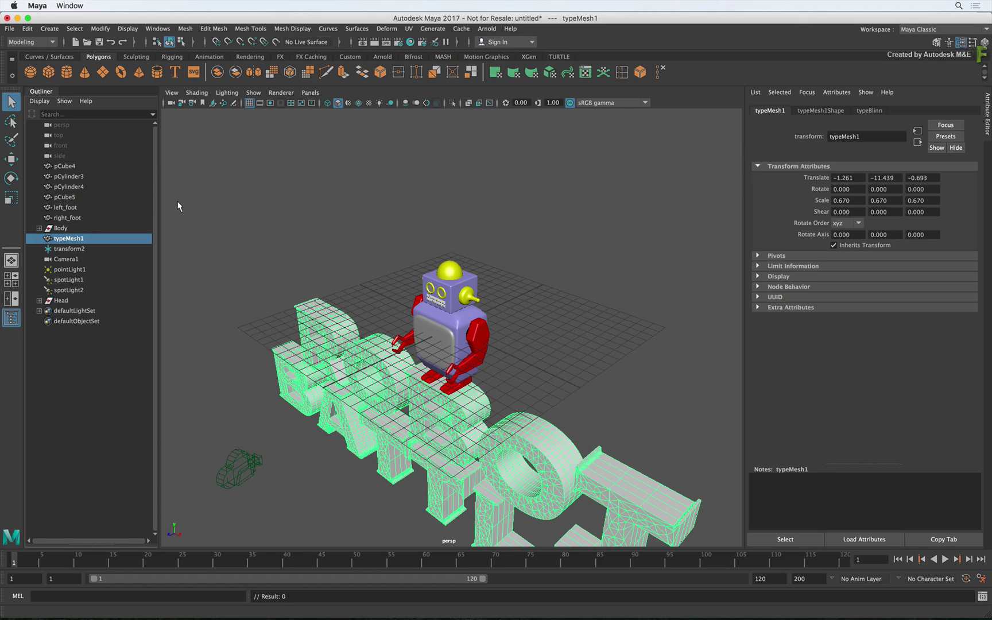
{"action": "left_click", "coordinate": [65, 167]}
{"action": "left_click", "coordinate": [67, 219]}
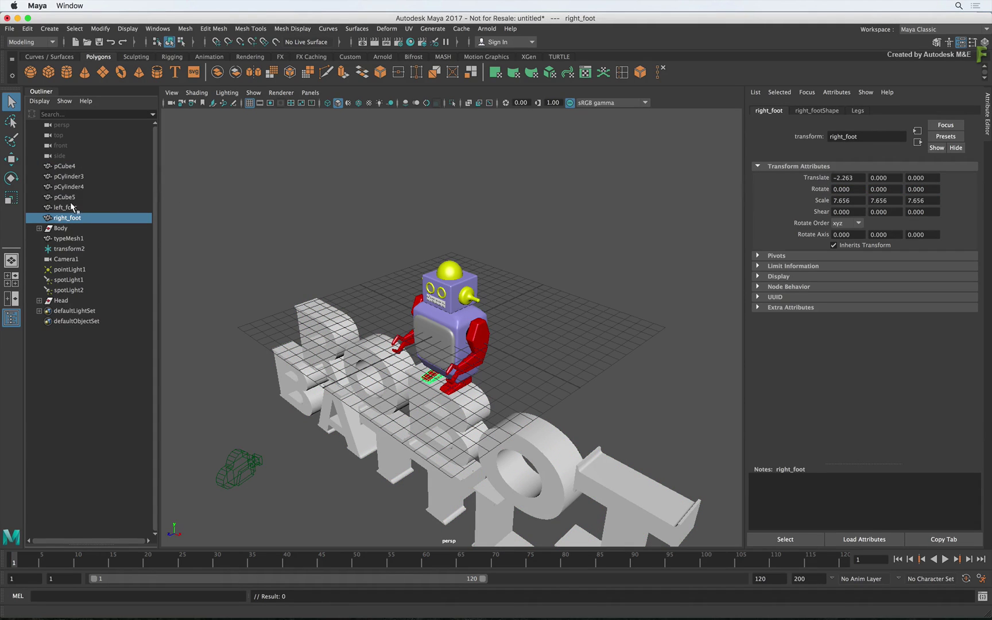
- Select the robot's body in the viewport, and hide and reshow the Attribute Editor
{"action": "left_click", "coordinate": [454, 320]}
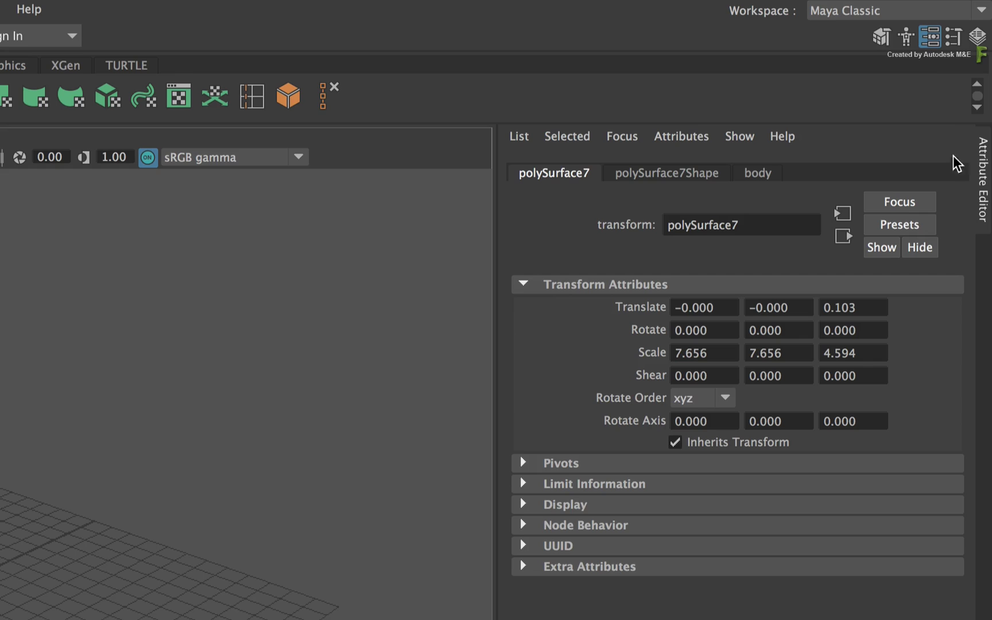
{"action": "left_click", "coordinate": [930, 43]}
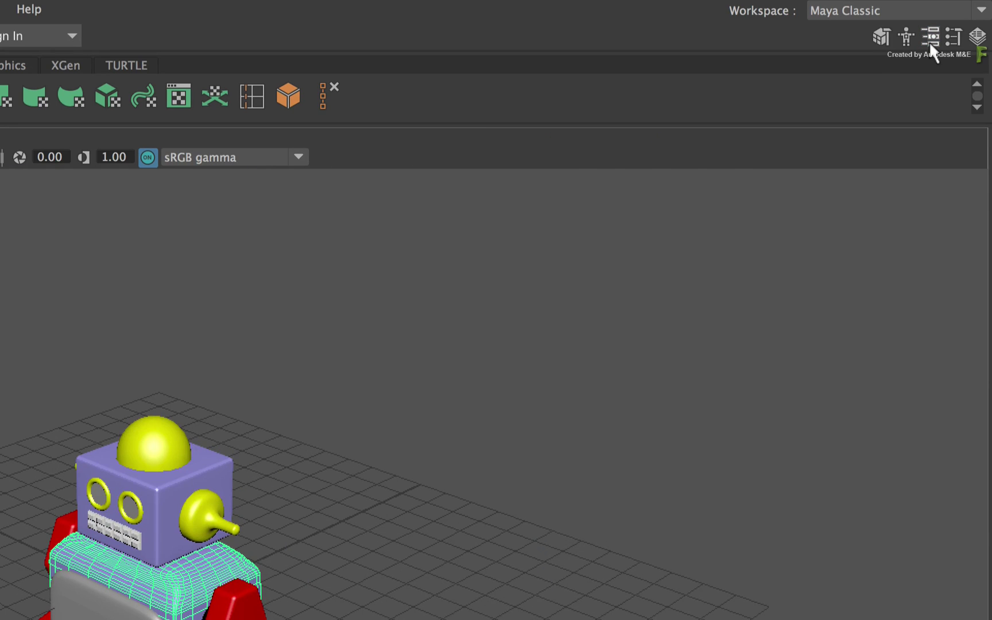
{"action": "left_click", "coordinate": [930, 41]}
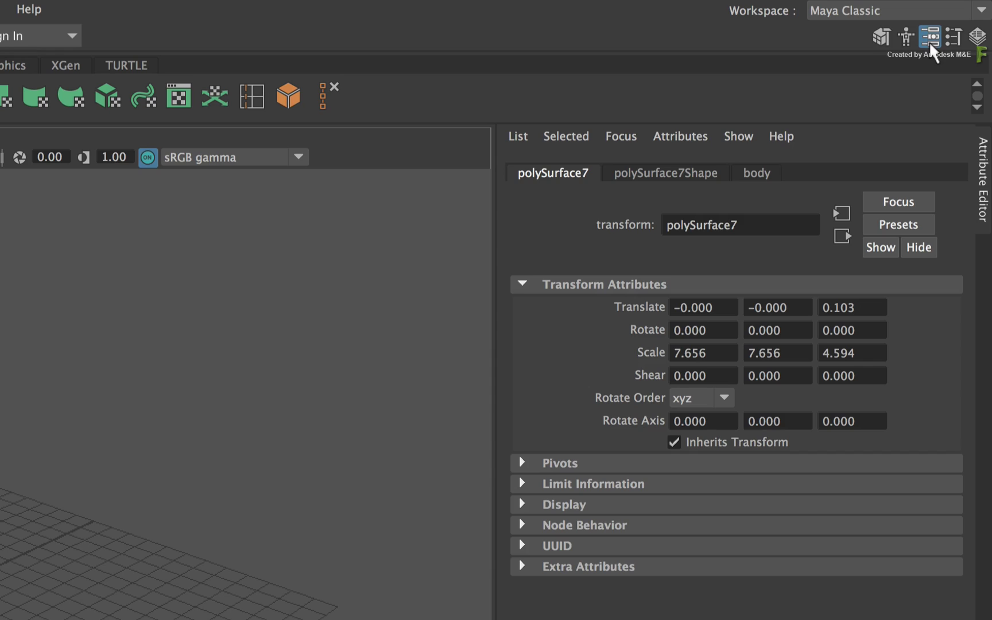
- Examine the selected surface's shape node and body material attributes, and return to its transform attributes
{"action": "left_click", "coordinate": [715, 174]}
{"action": "left_click", "coordinate": [745, 173]}
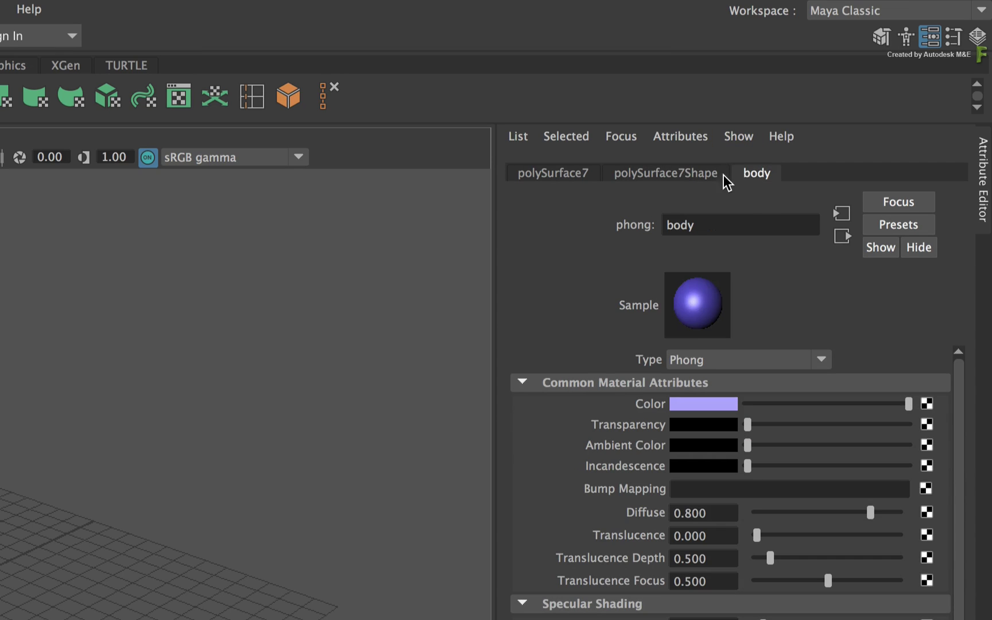
{"action": "left_click", "coordinate": [698, 176]}
{"action": "left_click", "coordinate": [557, 177]}
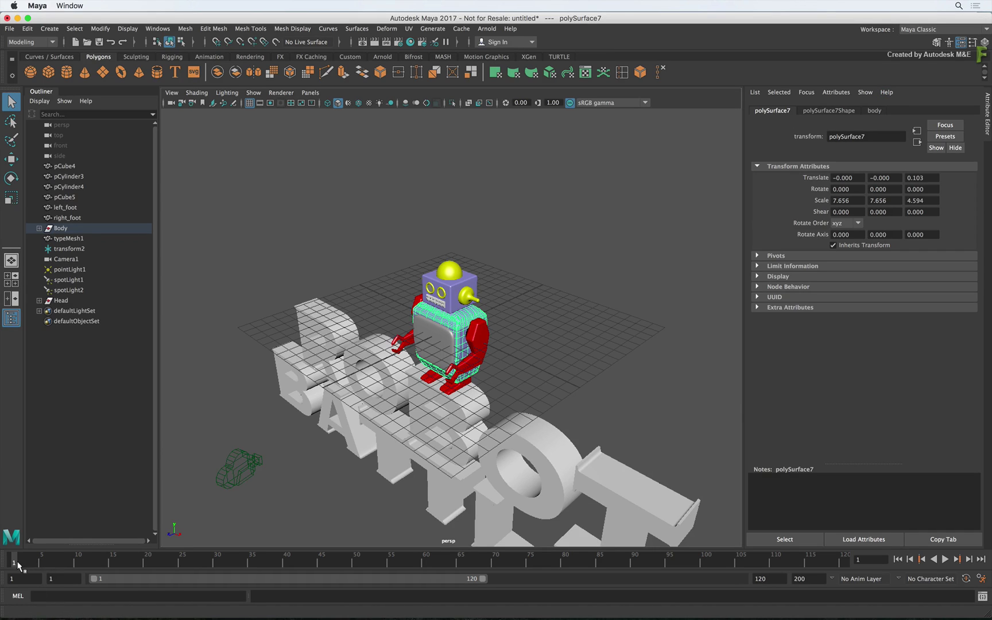
- Play the timeline briefly, stop playback, and deselect the robot's body
{"action": "key", "text": "alt+v"}
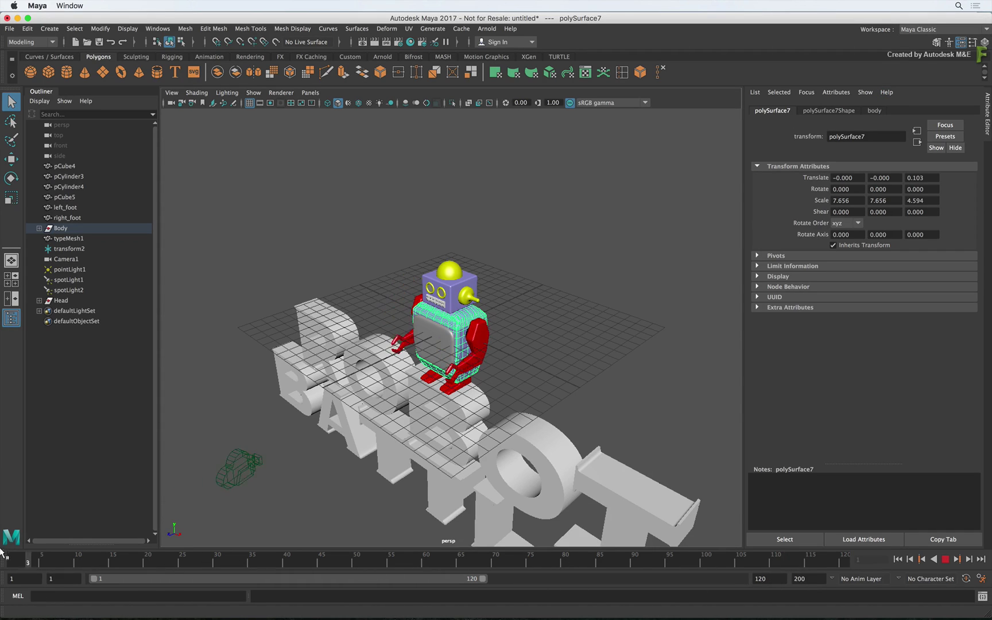
{"action": "key", "text": "alt+v"}
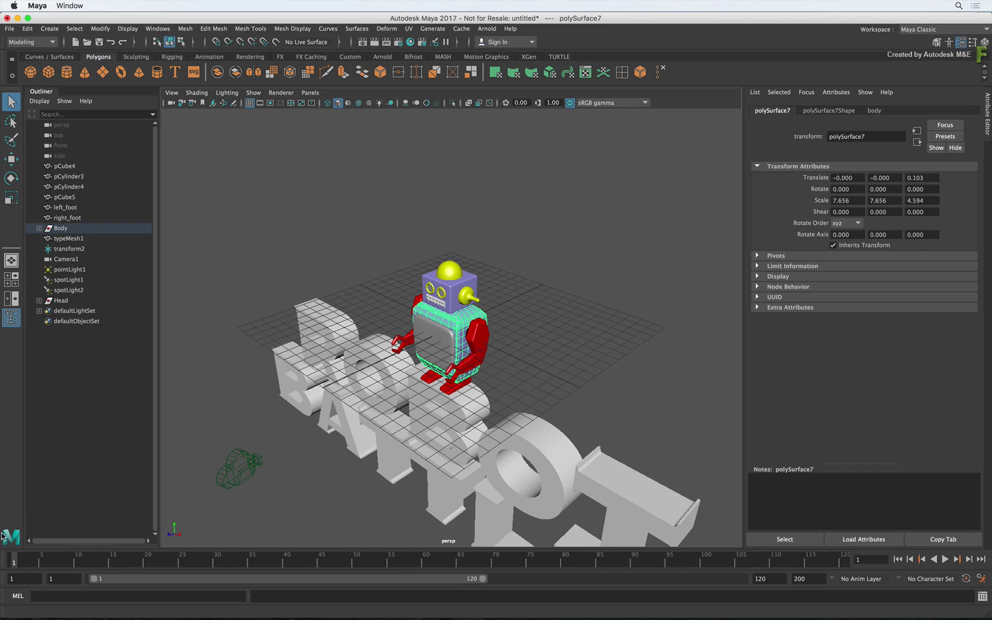
{"action": "left_click", "coordinate": [297, 497]}
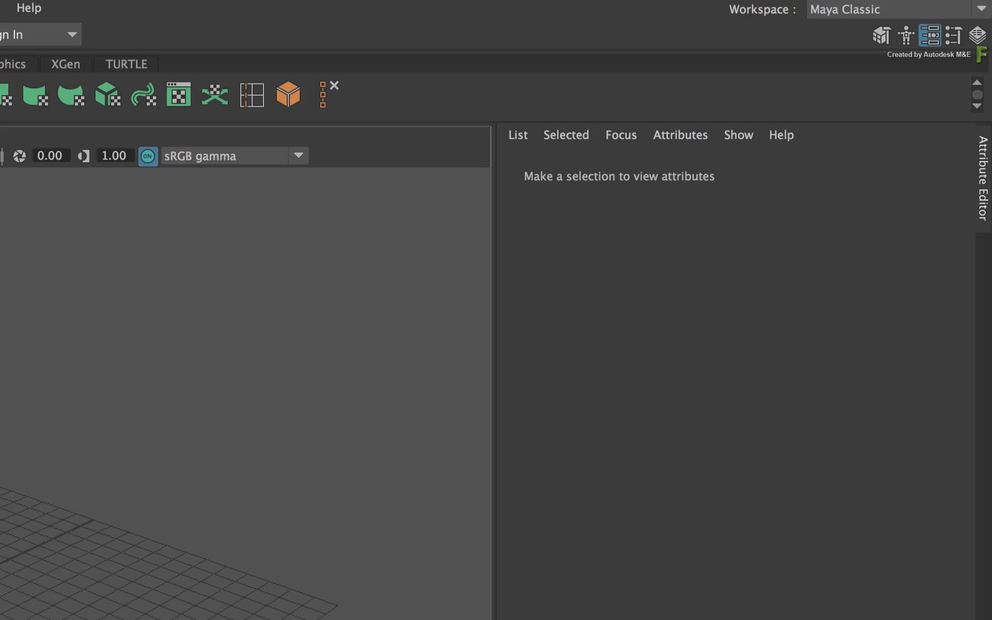
- Switch the workspace to Modeling - Expert and Pose Sculpting in turn, and return to Maya Classic
{"action": "left_click", "coordinate": [920, 11]}
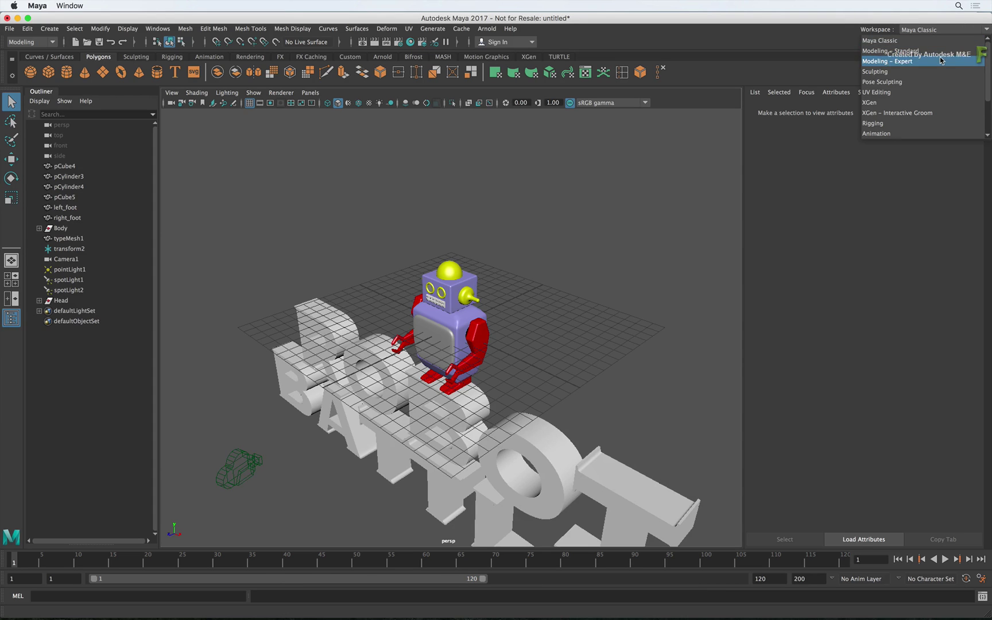
{"action": "left_click", "coordinate": [941, 60]}
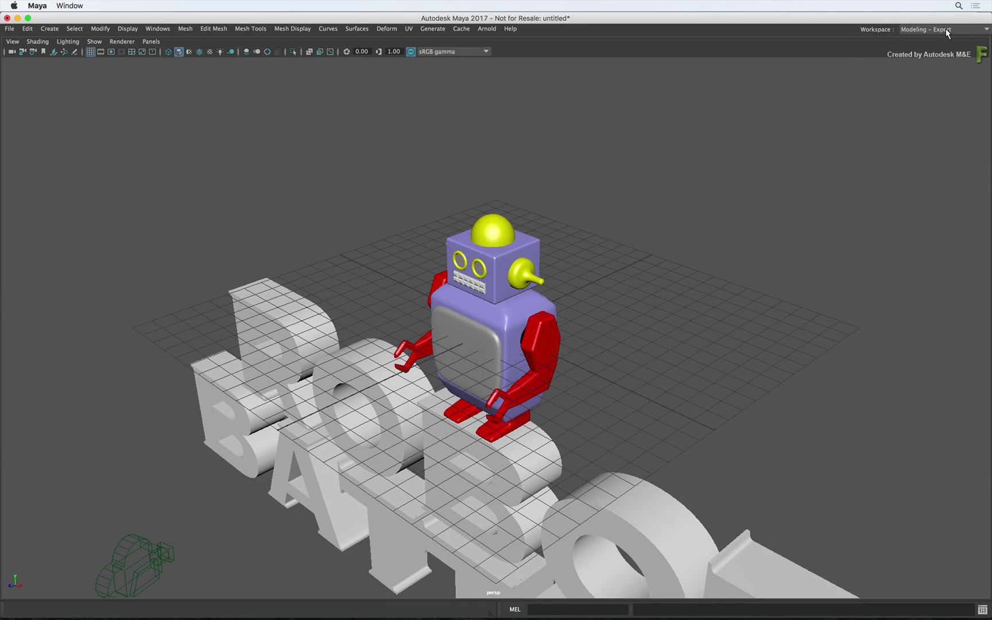
{"action": "left_click", "coordinate": [948, 32]}
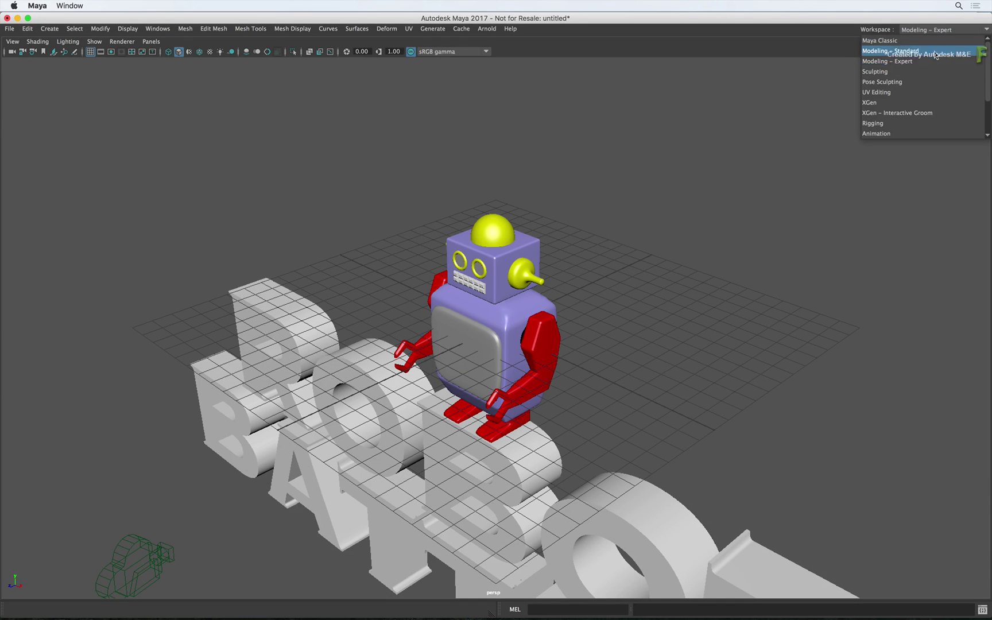
{"action": "left_click", "coordinate": [926, 82]}
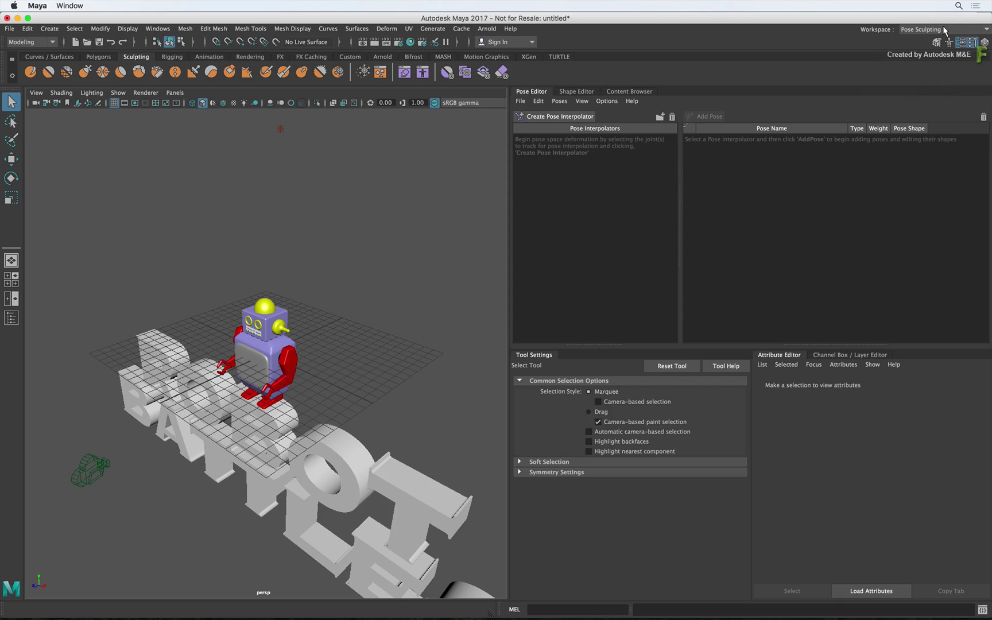
{"action": "left_click", "coordinate": [945, 30]}
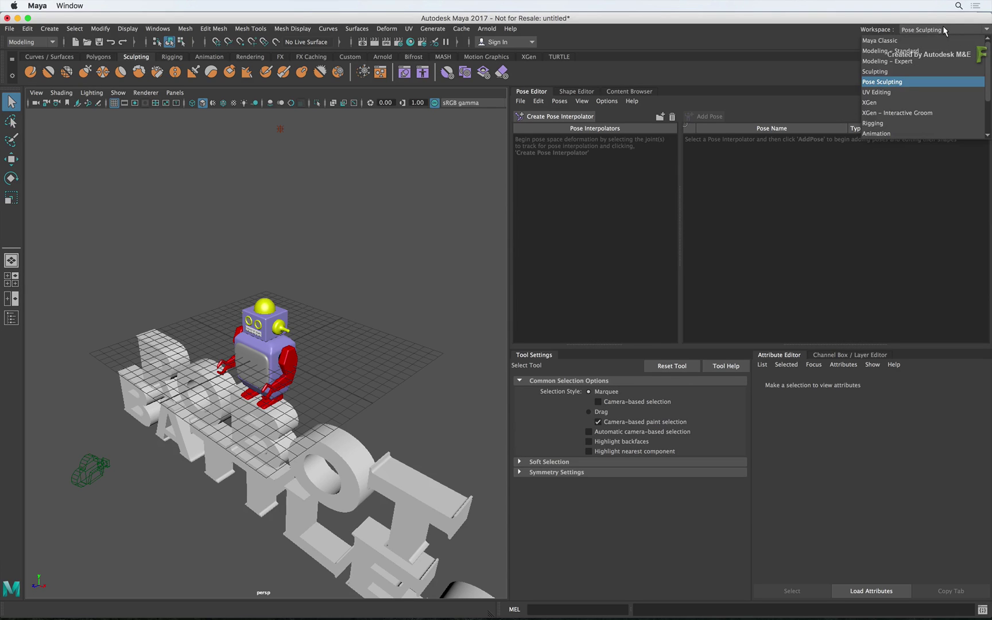
{"action": "left_click", "coordinate": [908, 41]}
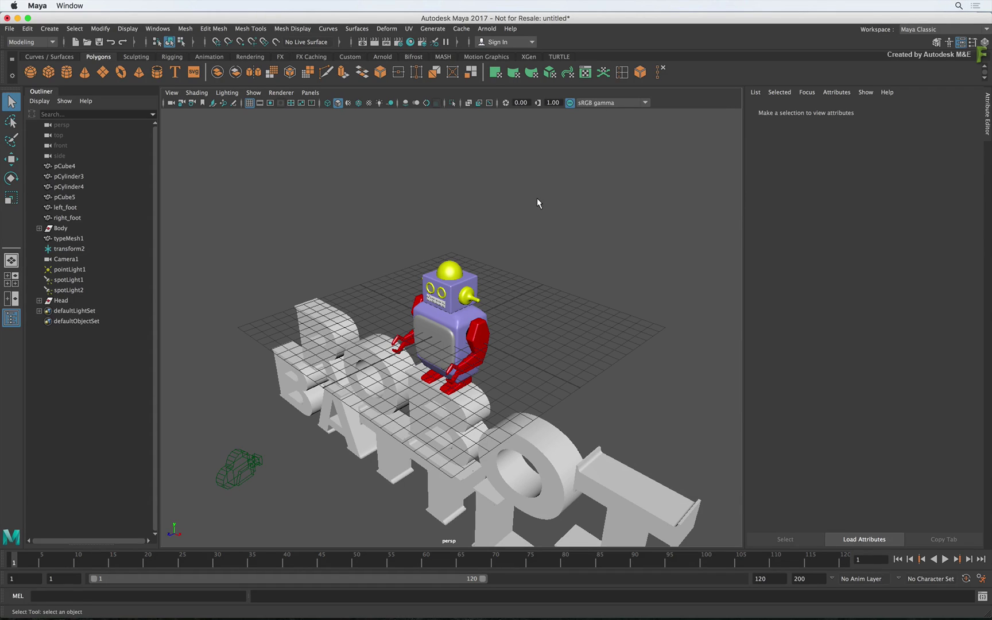
- Orbit, track and dolly the perspective camera to view the robot and the ROBOT BATTLES text from the front
{"action": "left_click_drag", "start_coordinate": [443, 211], "coordinate": [461, 194], "text": "alt"}
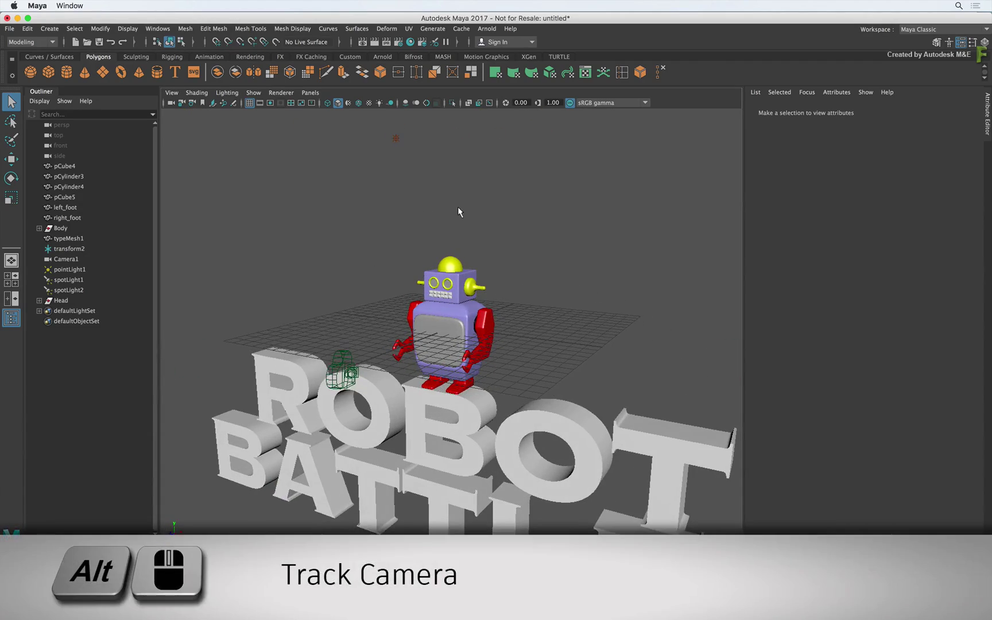
{"action": "middle_click_drag", "start_coordinate": [479, 264], "coordinate": [425, 168], "text": "alt"}
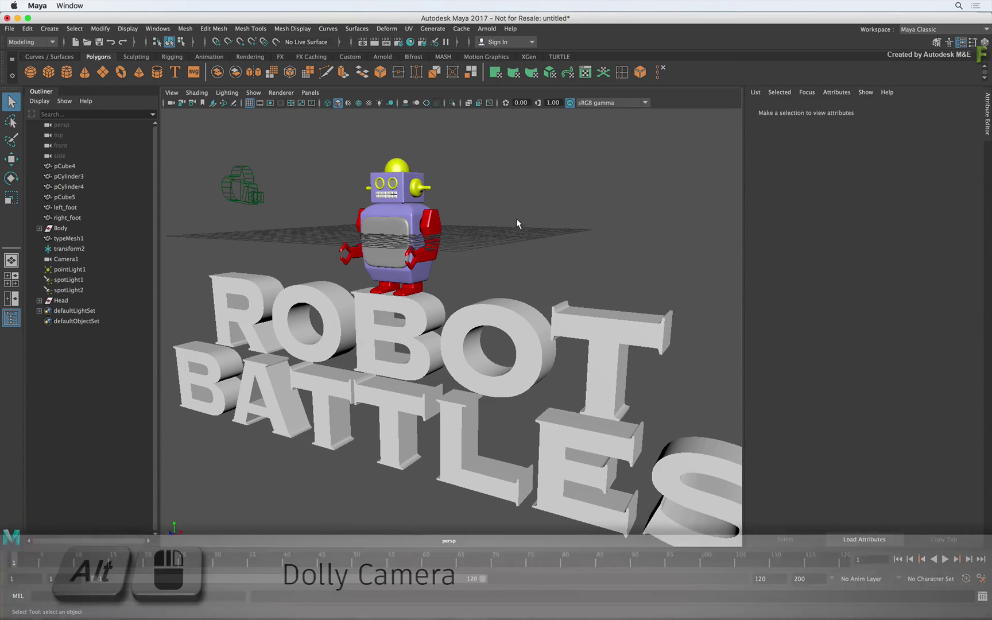
{"action": "right_click_drag", "start_coordinate": [523, 222], "coordinate": [460, 214], "text": "alt"}
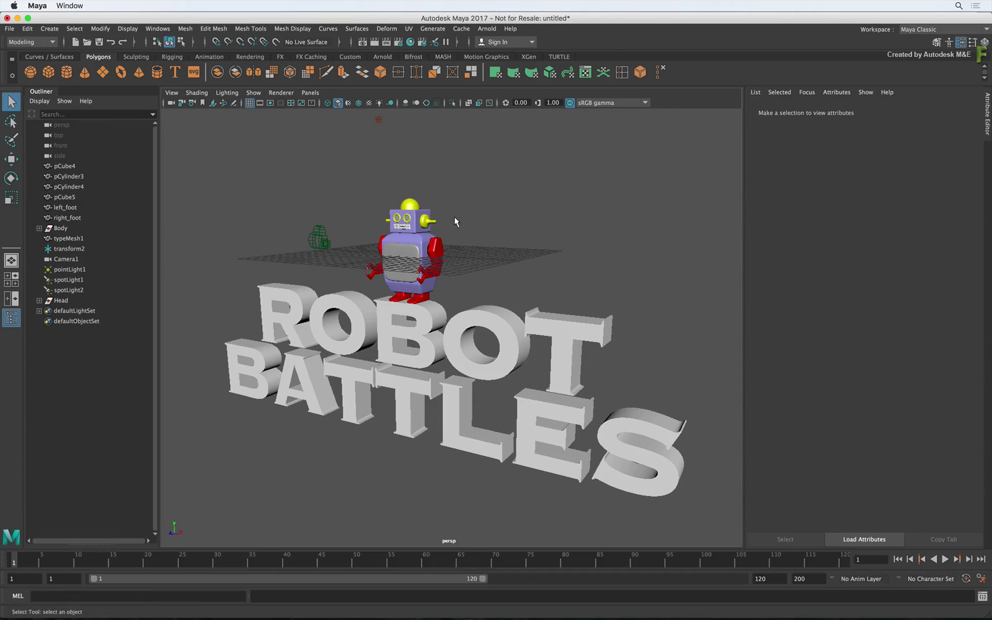
{"action": "left_click_drag", "start_coordinate": [405, 208], "coordinate": [459, 219], "text": "alt"}
{"action": "right_click_drag", "start_coordinate": [459, 219], "coordinate": [538, 233], "text": "alt"}
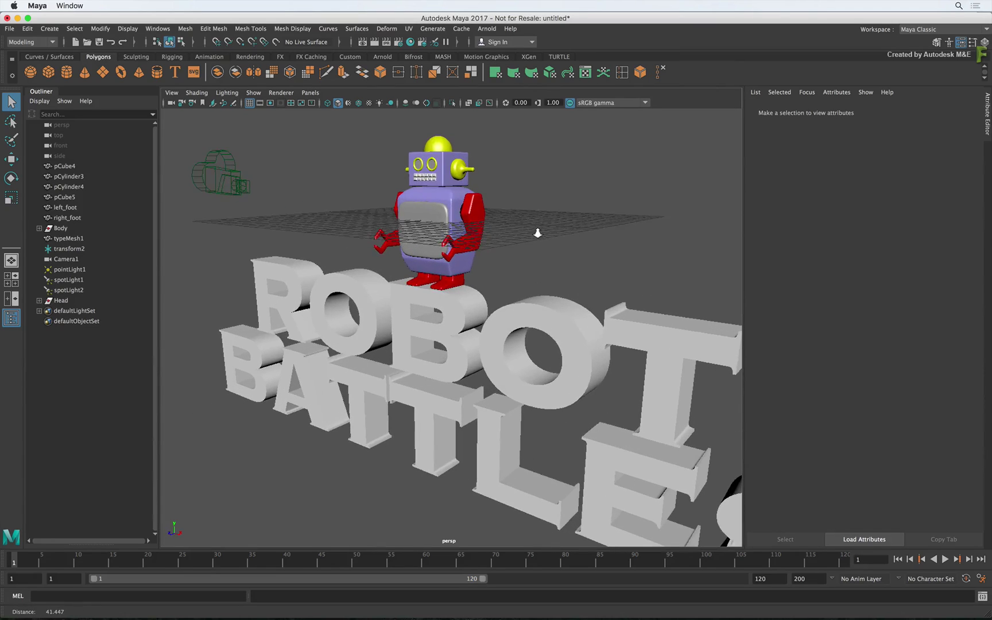
{"action": "left_click_drag", "start_coordinate": [537, 233], "coordinate": [476, 243], "text": "alt"}
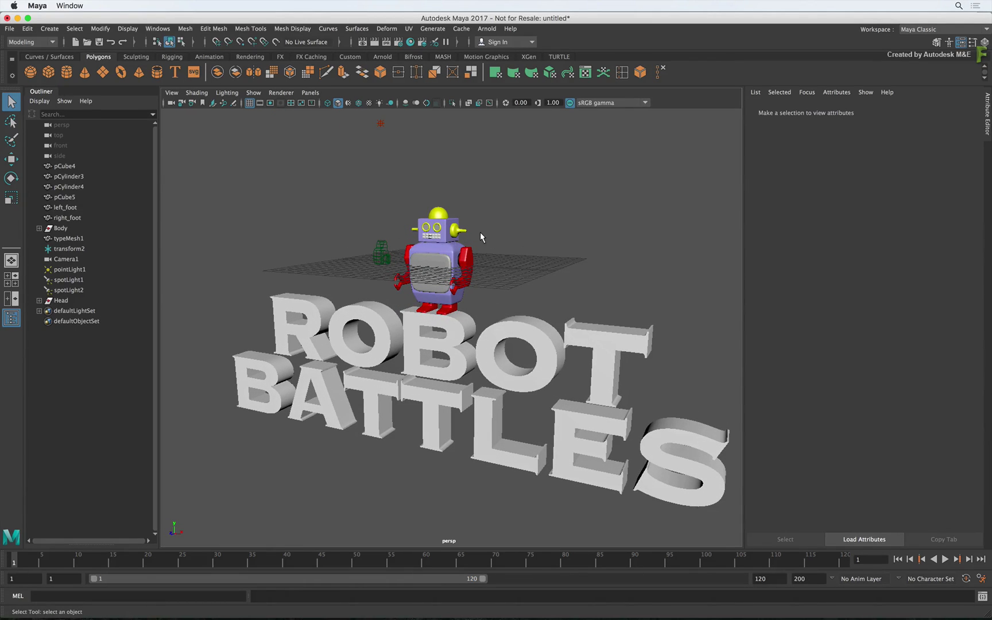
- Select the robot's body, frame it in the perspective view, and frame all objects in the scene
{"action": "left_click", "coordinate": [446, 251]}
{"action": "key", "text": "f"}
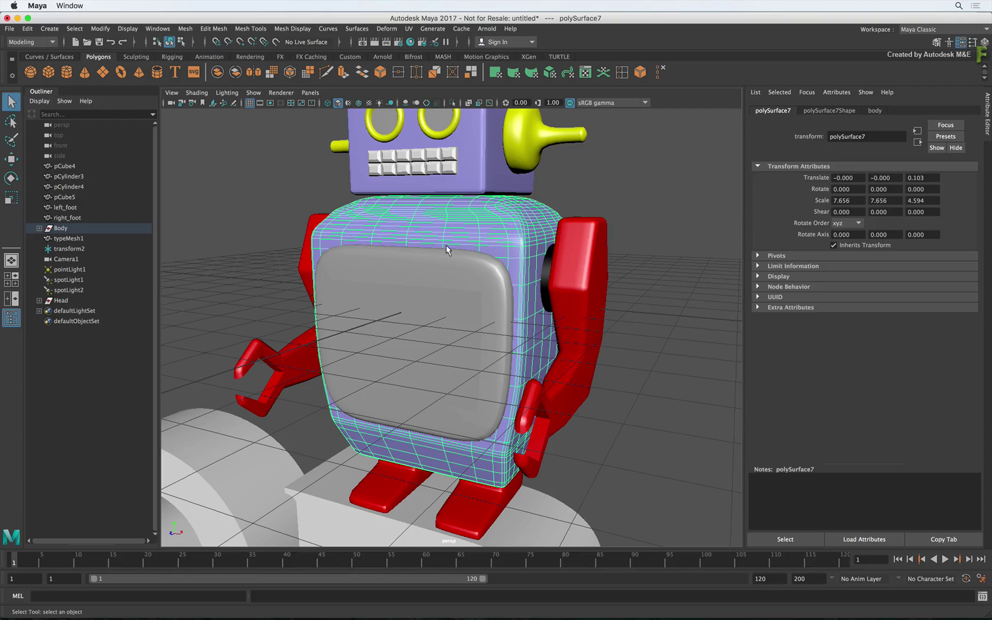
{"action": "key", "text": "a"}
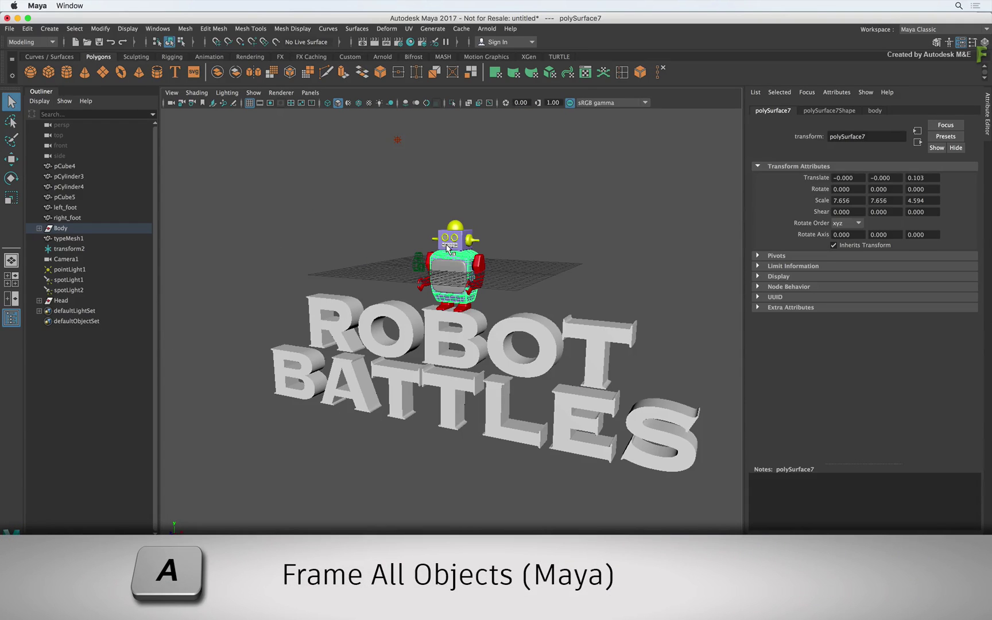
- Deselect the robot's body, switch to the four-view layout, and frame all objects in the top, front and side views
{"action": "left_click", "coordinate": [498, 216]}
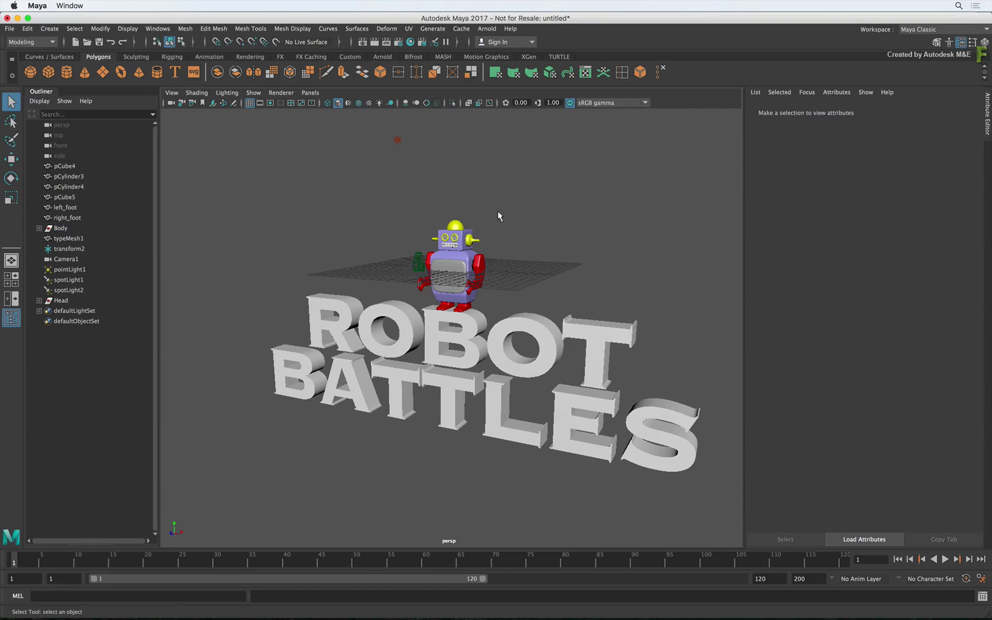
{"action": "left_click_drag", "start_coordinate": [498, 215], "coordinate": [524, 212], "text": "alt"}
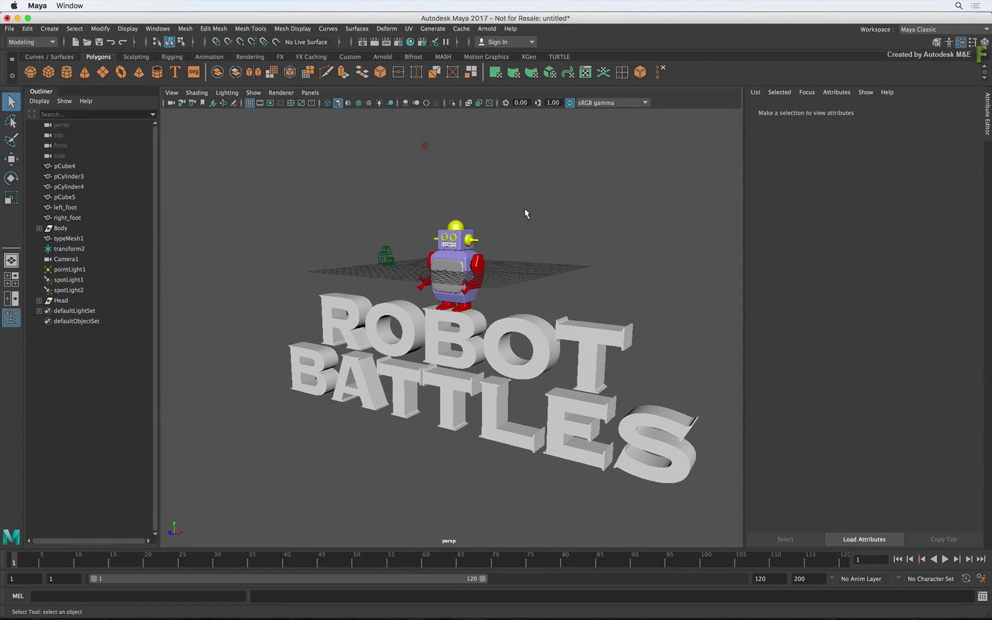
{"action": "key", "text": "space"}
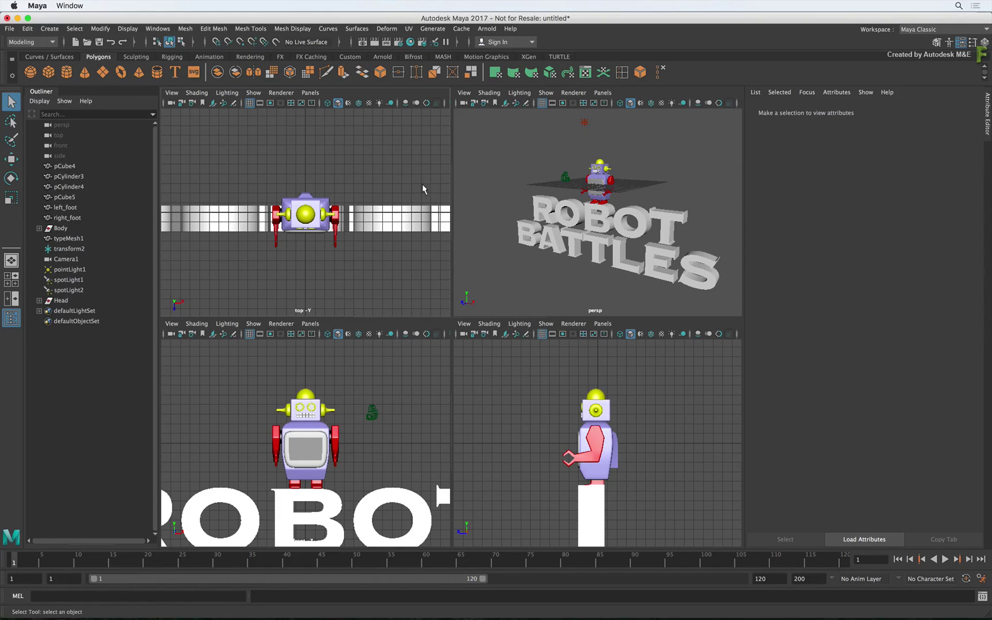
{"action": "key", "text": "a"}
{"action": "key", "text": "a"}
{"action": "key", "text": "a"}
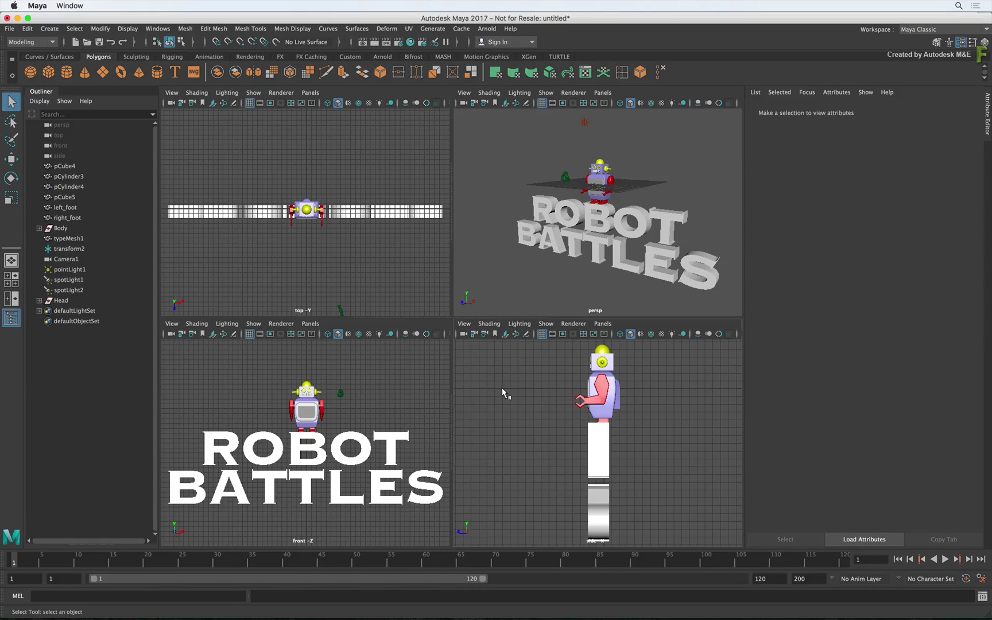
- Display the hotbox briefly, and return to the single perspective view
{"action": "key", "text": "space"}
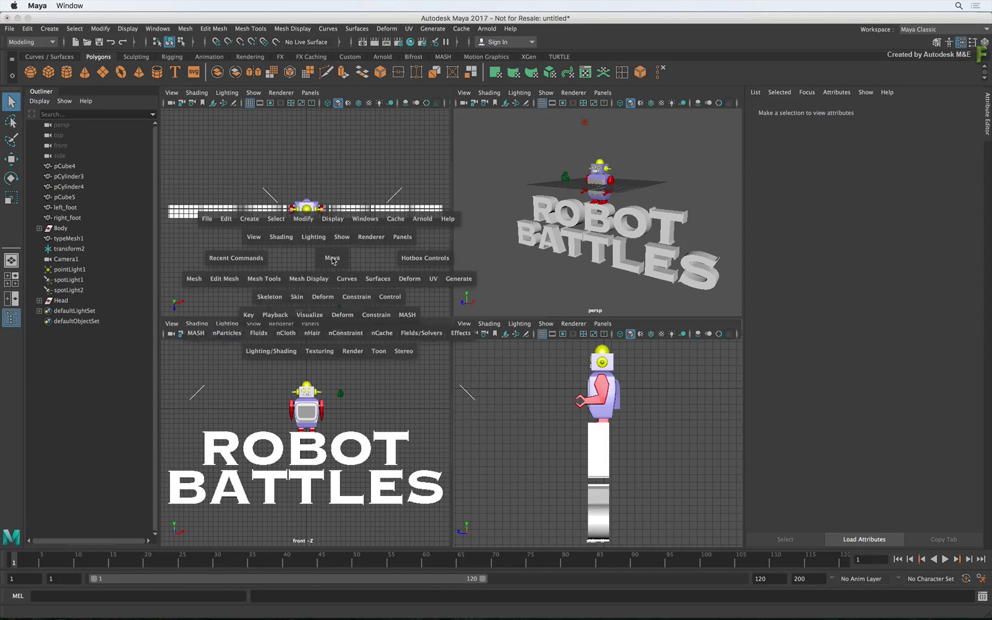
{"action": "key", "text": "space"}
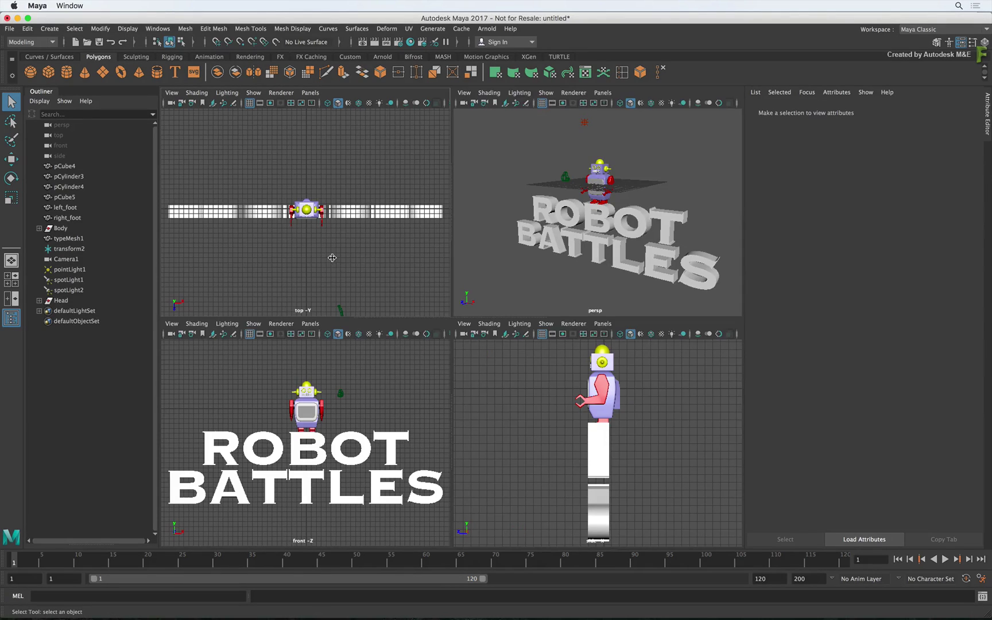
{"action": "key", "text": "space"}
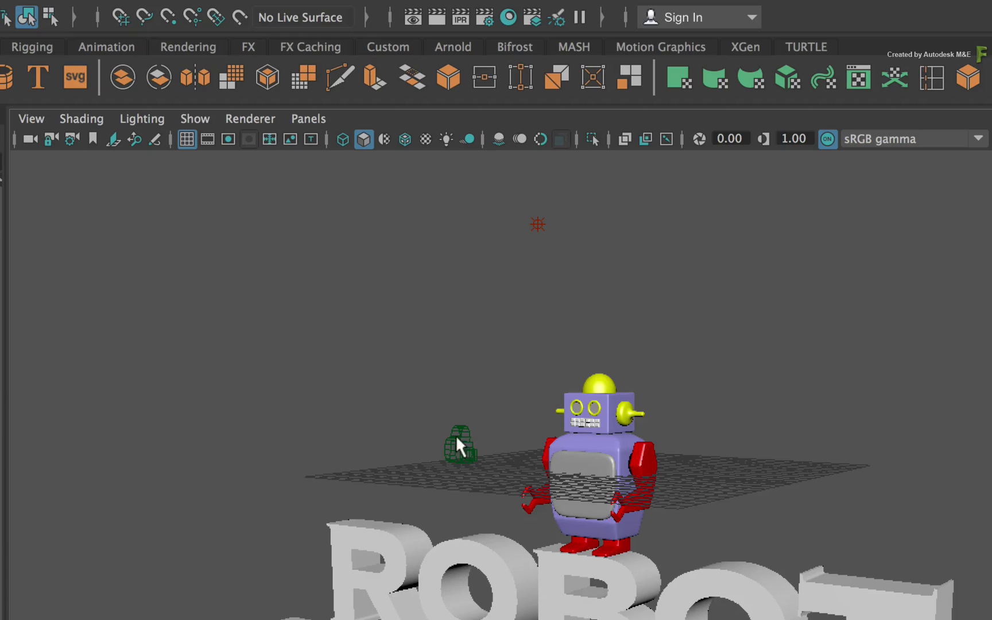
- Look through Camera1 in the viewport and play its animation, stopping at frame 10
{"action": "left_click", "coordinate": [385, 254]}
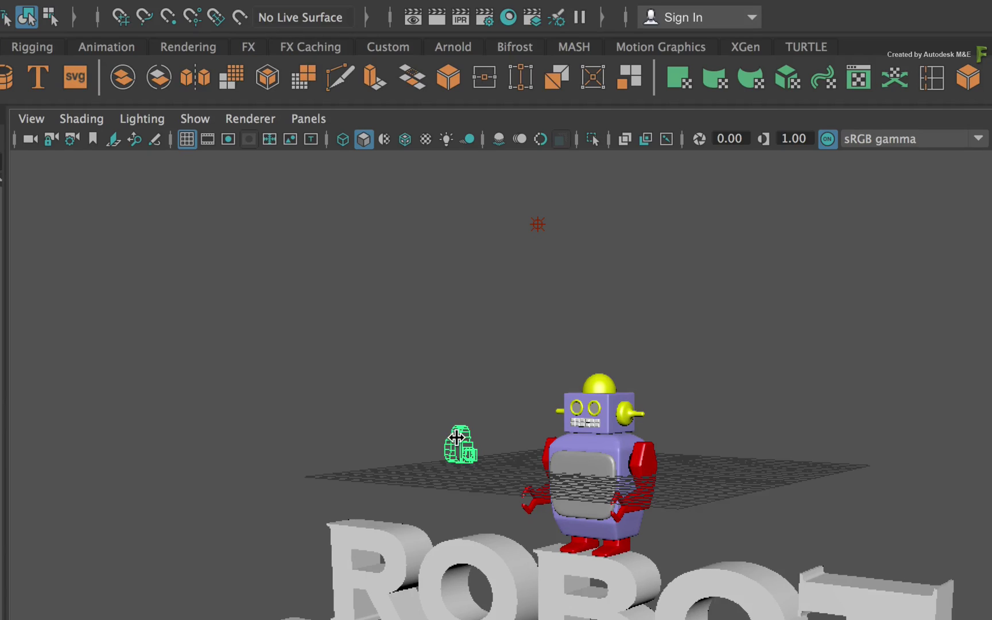
{"action": "left_click", "coordinate": [480, 380]}
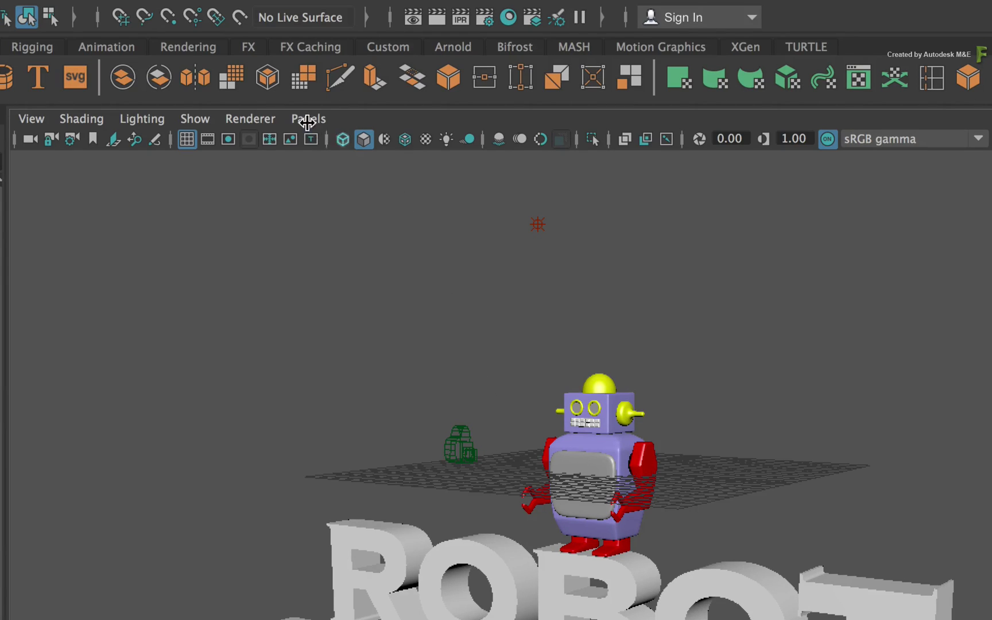
{"action": "left_click", "coordinate": [306, 118]}
{"action": "mouse_move", "coordinate": [417, 140]}
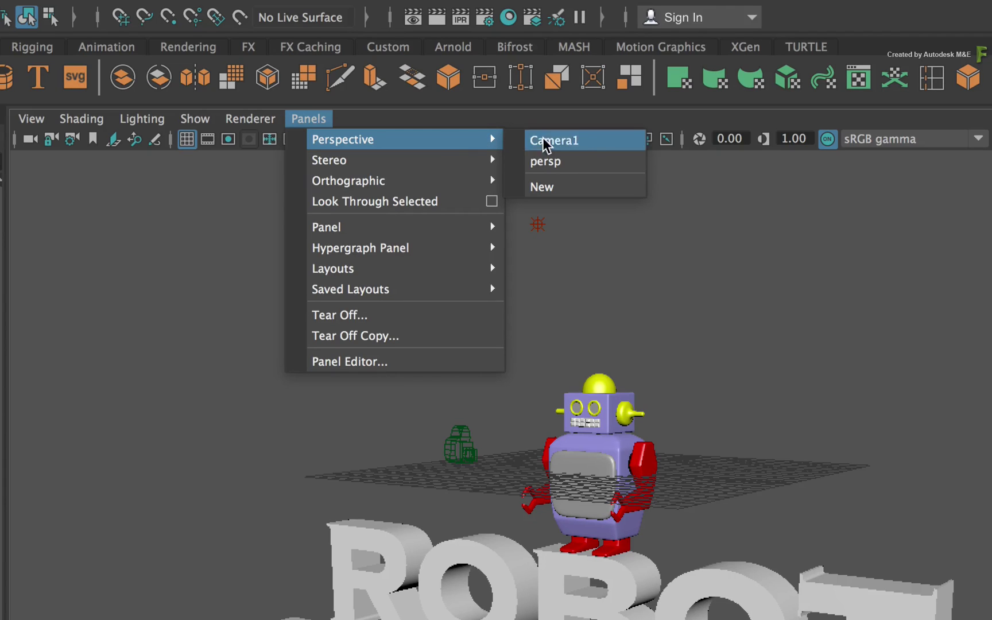
{"action": "left_click", "coordinate": [592, 141]}
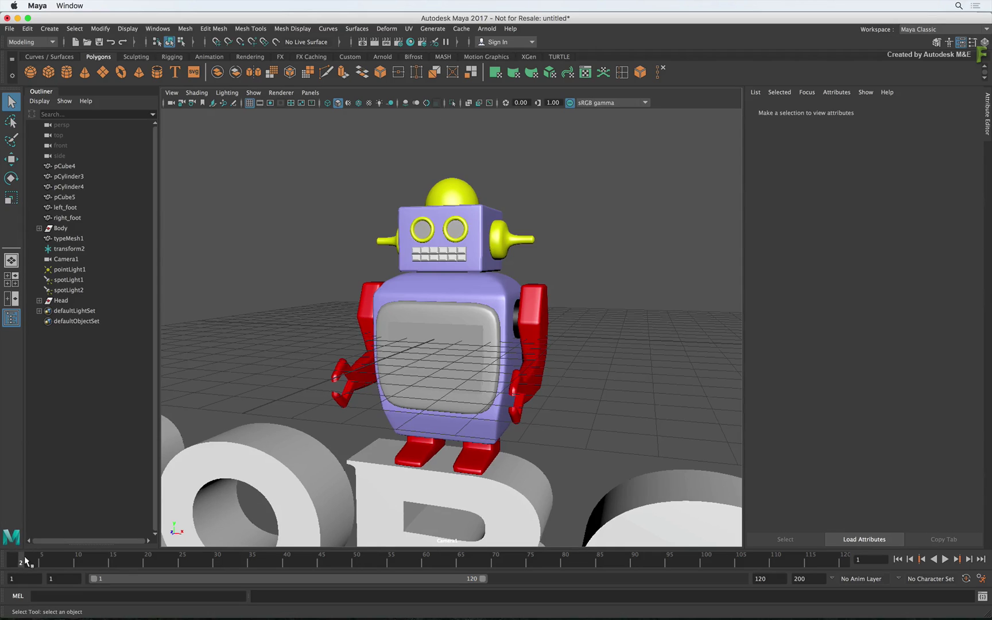
{"action": "key", "text": "alt+v"}
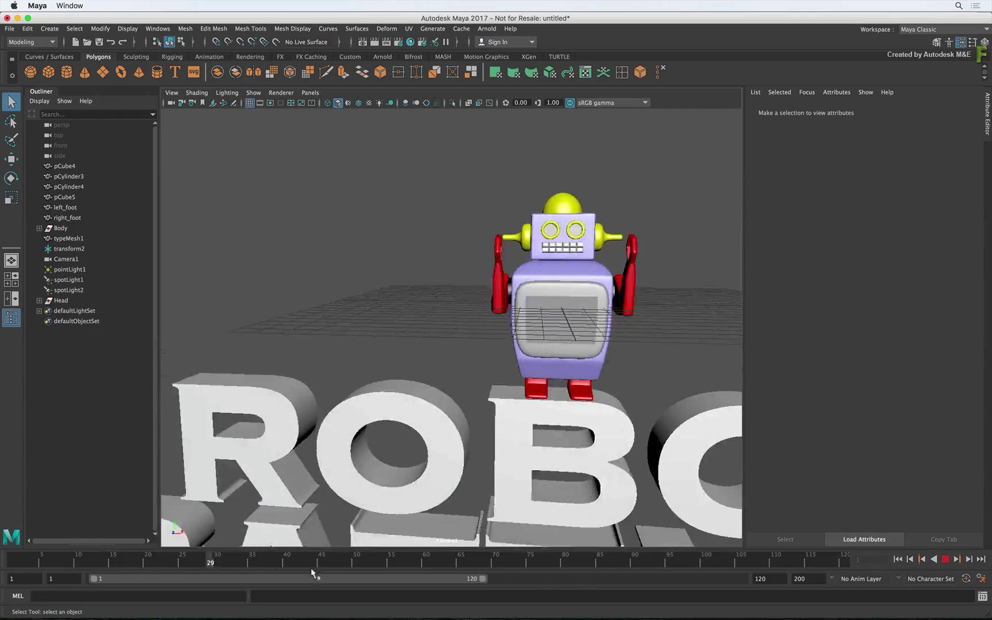
{"action": "left_click_drag", "start_coordinate": [313, 568], "coordinate": [79, 541]}
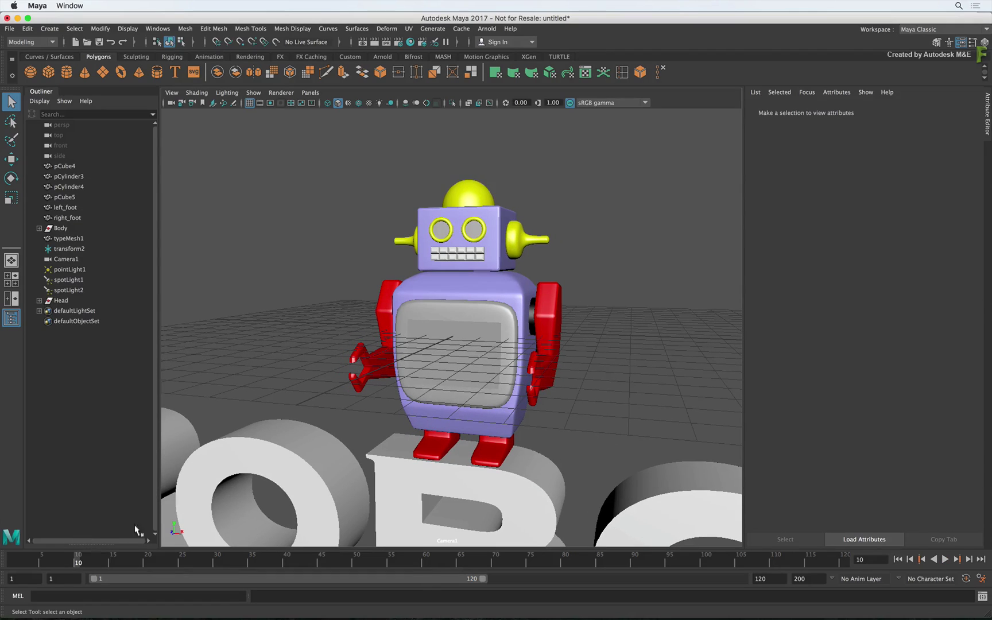
- Select and frame the robot's body, review its component selection modes, and deselect it in Object Mode
{"action": "left_click", "coordinate": [445, 278]}
{"action": "key", "text": "f"}
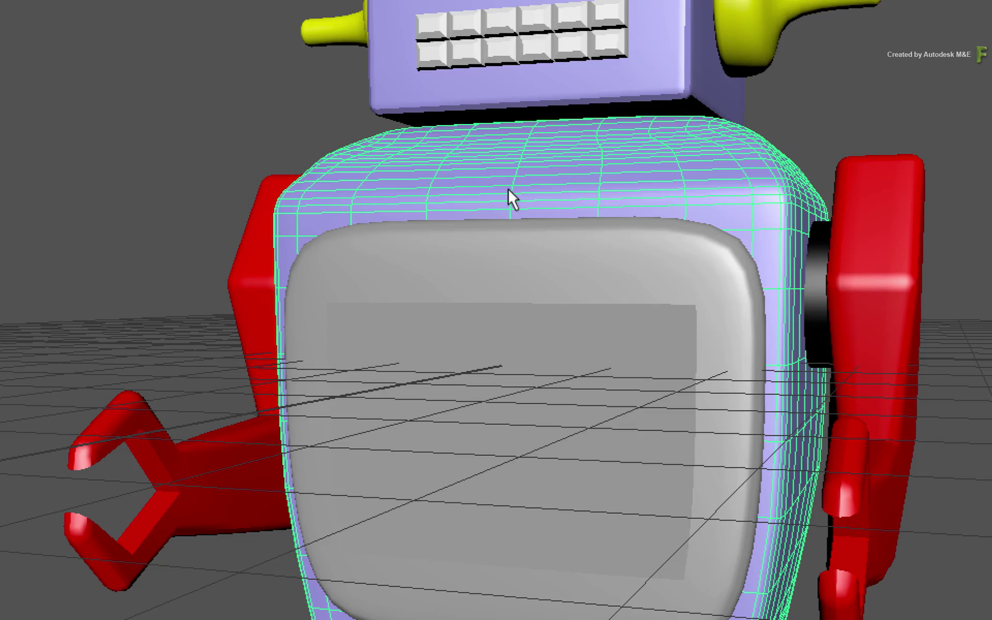
{"action": "right_click", "coordinate": [509, 190]}
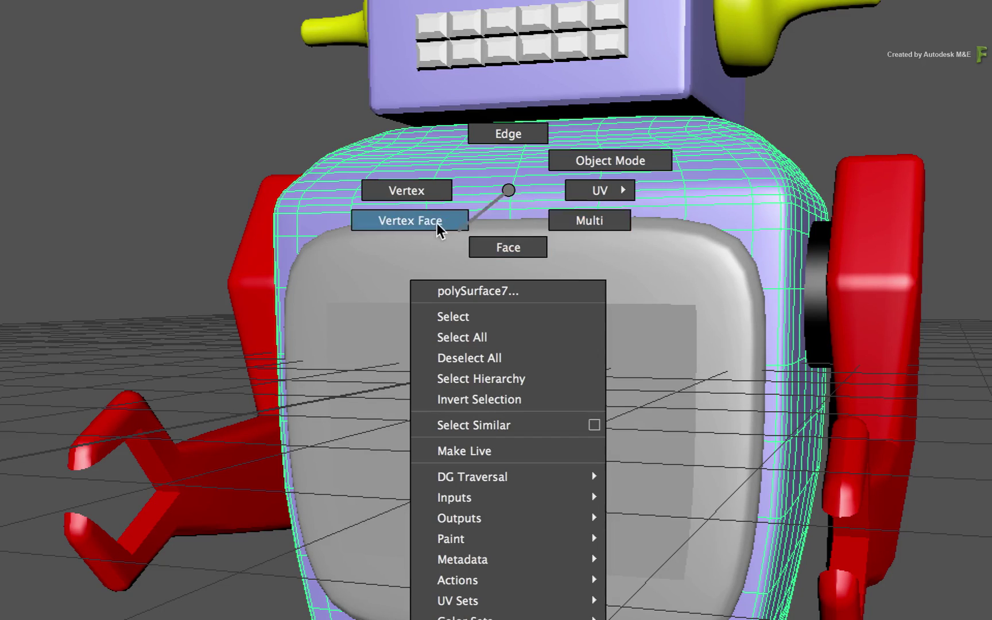
{"action": "right_click_drag", "start_coordinate": [503, 146], "coordinate": [640, 160]}
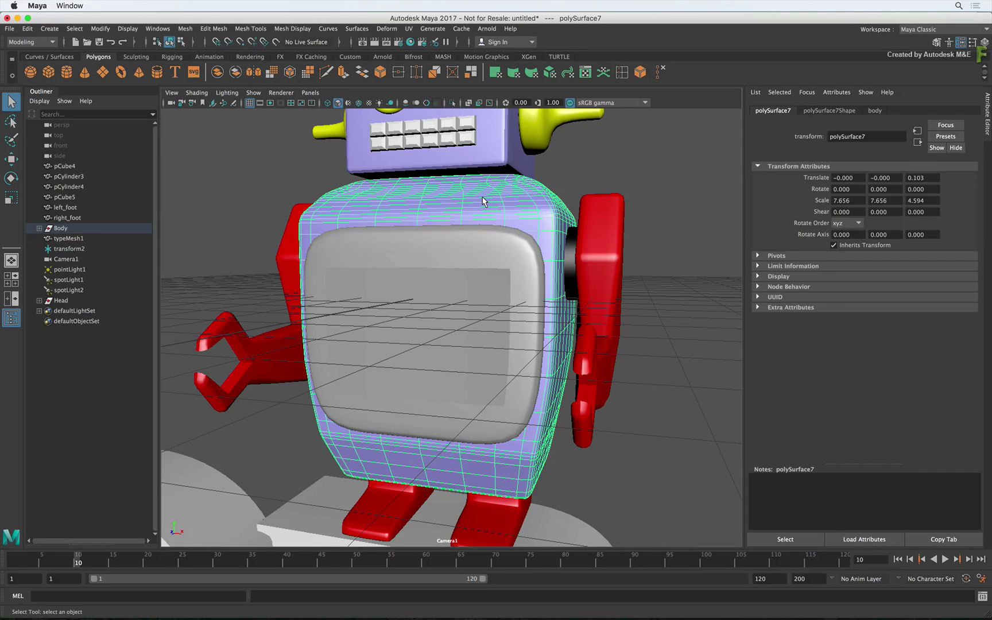
{"action": "left_click", "coordinate": [625, 186]}
- View the robot from farther back with its text and hide the viewport grid
{"action": "left_click_drag", "start_coordinate": [519, 233], "coordinate": [501, 243], "text": "alt"}
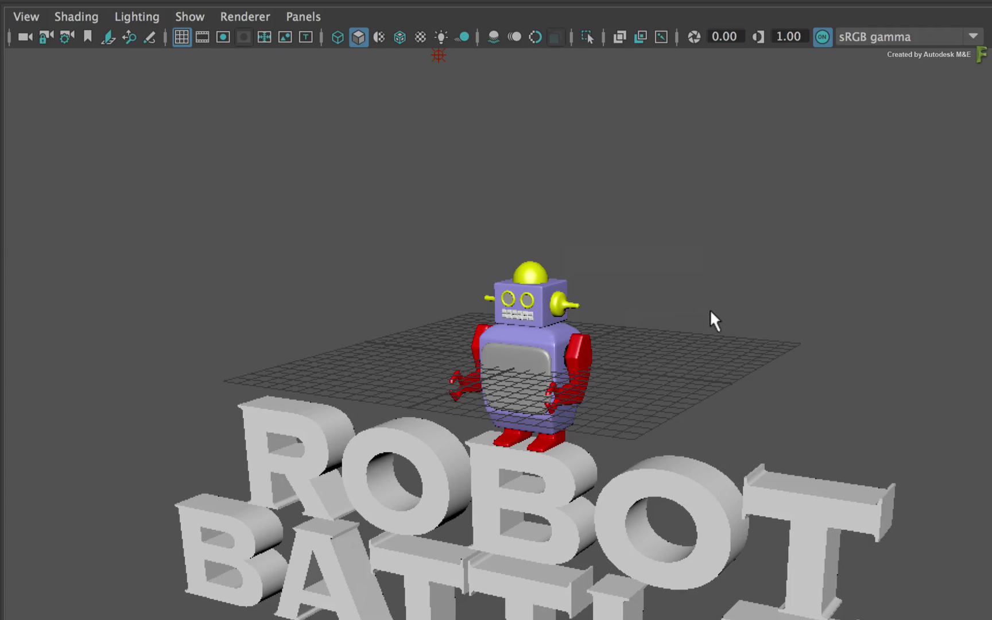
{"action": "right_click_drag", "start_coordinate": [711, 317], "coordinate": [830, 315], "text": "alt"}
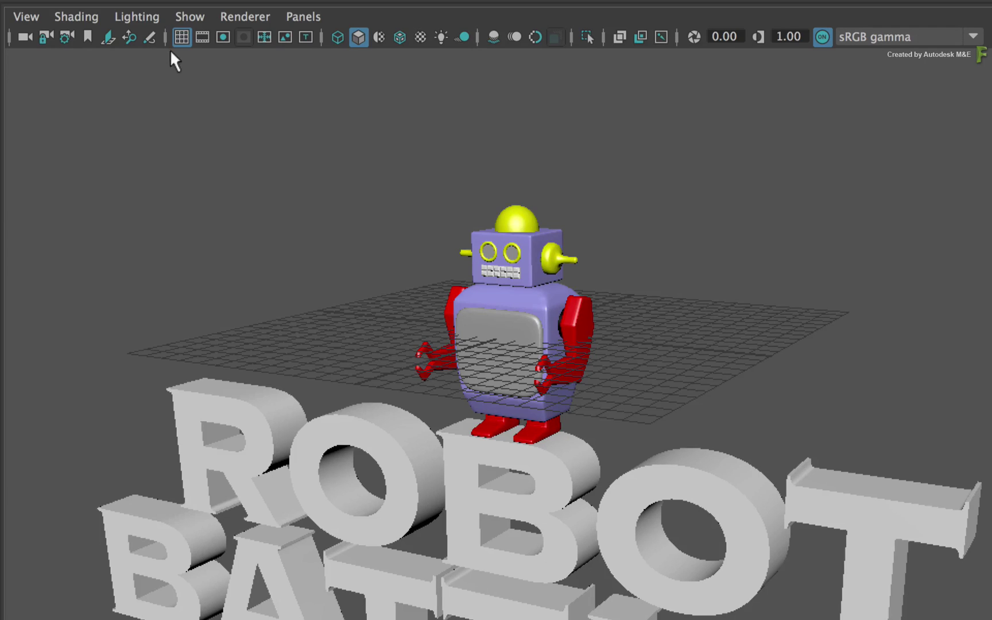
{"action": "left_click", "coordinate": [180, 38]}
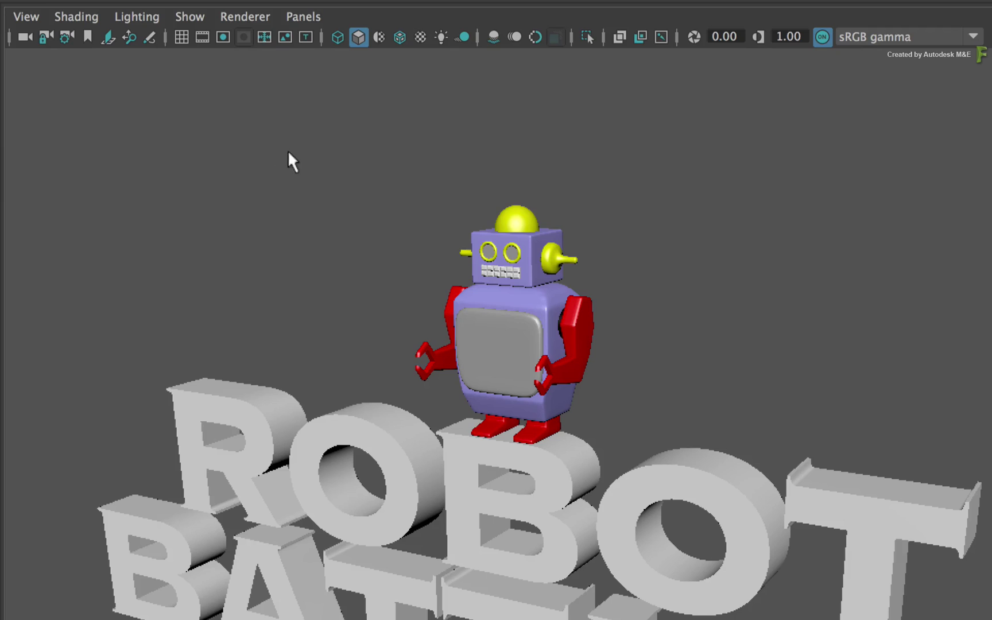
- Try the wireframe, smooth shaded and wireframe-on-shaded display modes, and return to plain smooth shading
{"action": "left_click", "coordinate": [340, 36]}
{"action": "left_click", "coordinate": [363, 38]}
{"action": "left_click", "coordinate": [401, 37]}
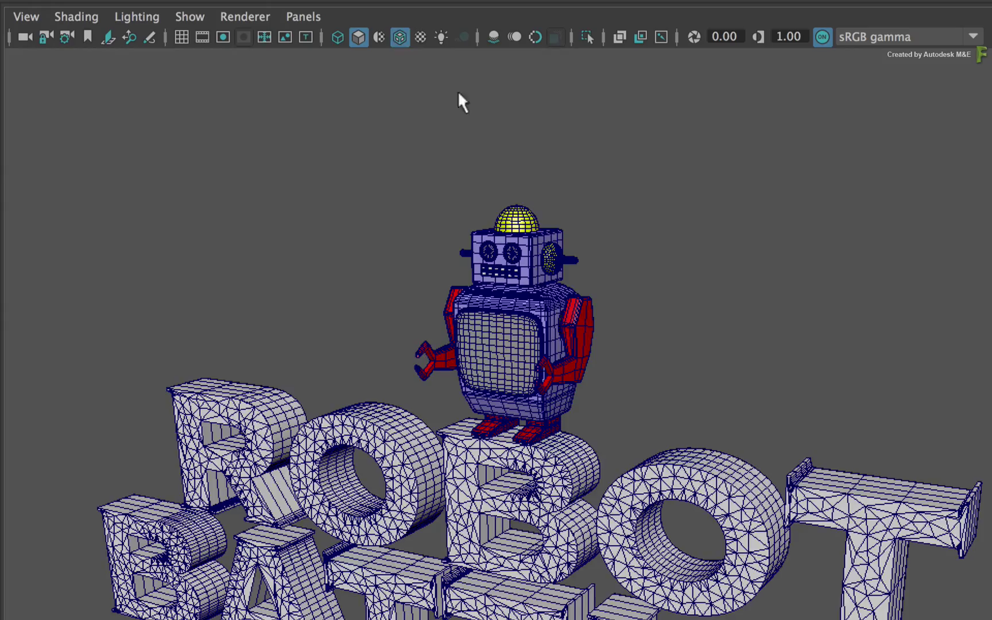
{"action": "mouse_move", "coordinate": [461, 100]}
{"action": "left_mouse_down", "text": "alt"}
{"action": "mouse_move", "coordinate": [464, 115]}
{"action": "mouse_move", "coordinate": [565, 122]}
{"action": "mouse_move", "coordinate": [497, 115]}
{"action": "left_mouse_up", "text": "alt"}
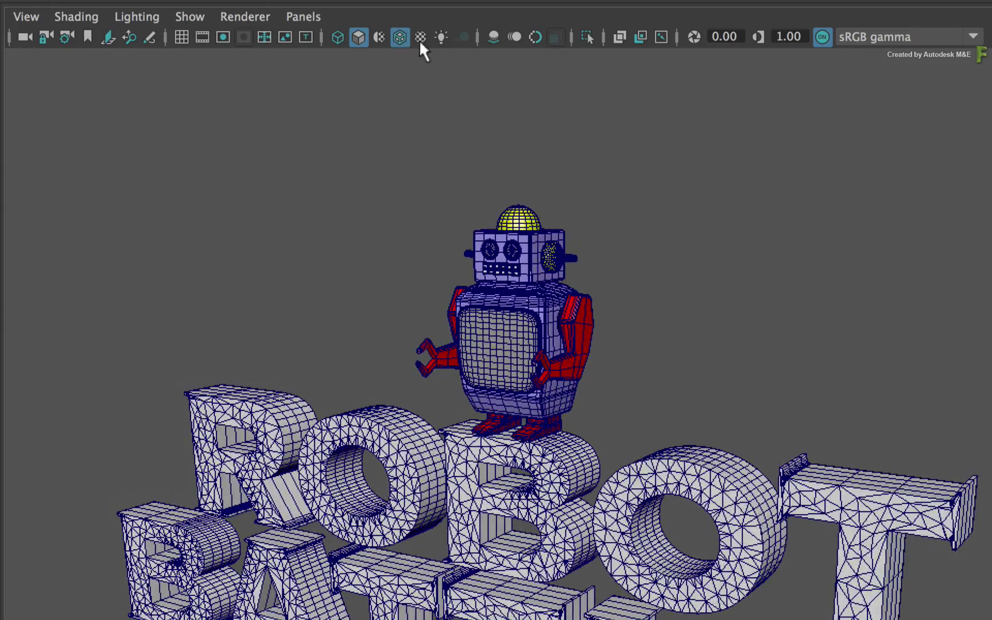
{"action": "left_click", "coordinate": [401, 37]}
- Display the textures on the robot and light the viewport with all scene lights
{"action": "mouse_move", "coordinate": [425, 84]}
{"action": "right_mouse_down", "text": "alt"}
{"action": "mouse_move", "coordinate": [457, 98]}
{"action": "mouse_move", "coordinate": [489, 148]}
{"action": "right_mouse_up", "text": "alt"}
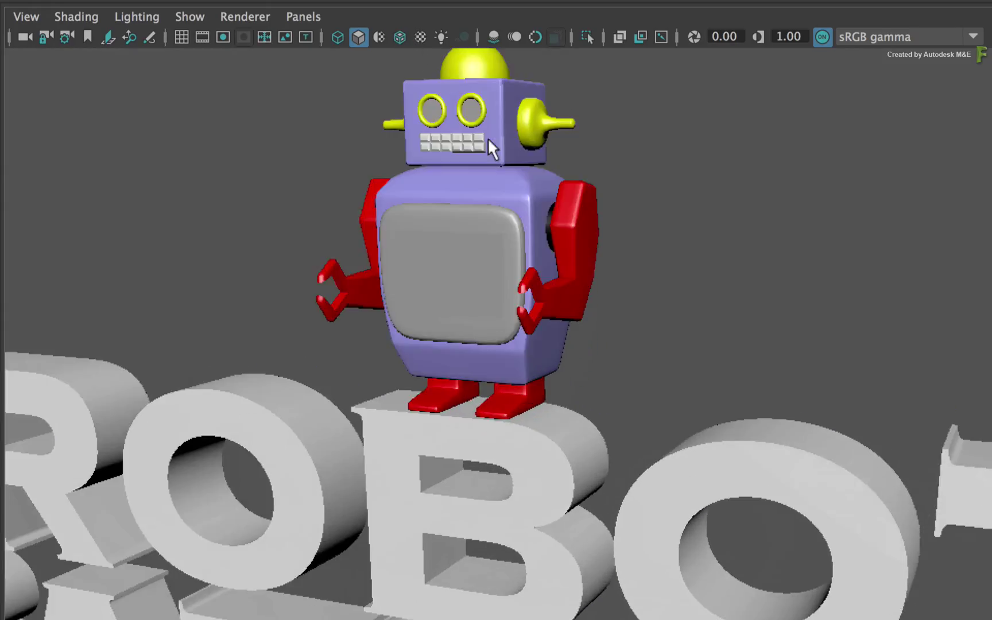
{"action": "middle_click_drag", "start_coordinate": [586, 161], "coordinate": [621, 239], "text": "alt"}
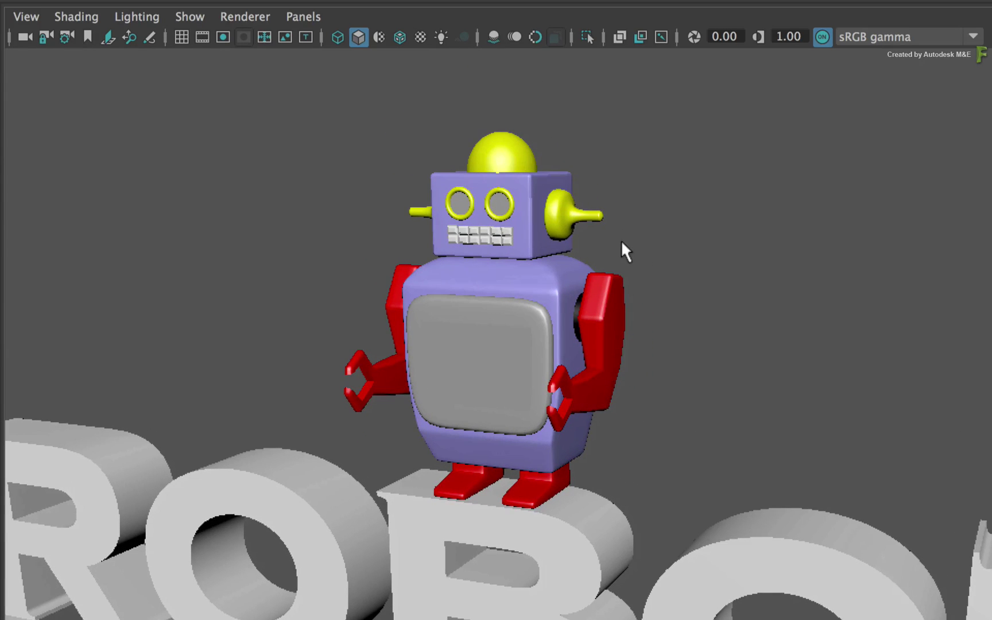
{"action": "mouse_move", "coordinate": [607, 251]}
{"action": "left_mouse_down", "text": "alt"}
{"action": "mouse_move", "coordinate": [658, 241]}
{"action": "mouse_move", "coordinate": [593, 245]}
{"action": "mouse_move", "coordinate": [598, 238]}
{"action": "left_mouse_up", "text": "alt"}
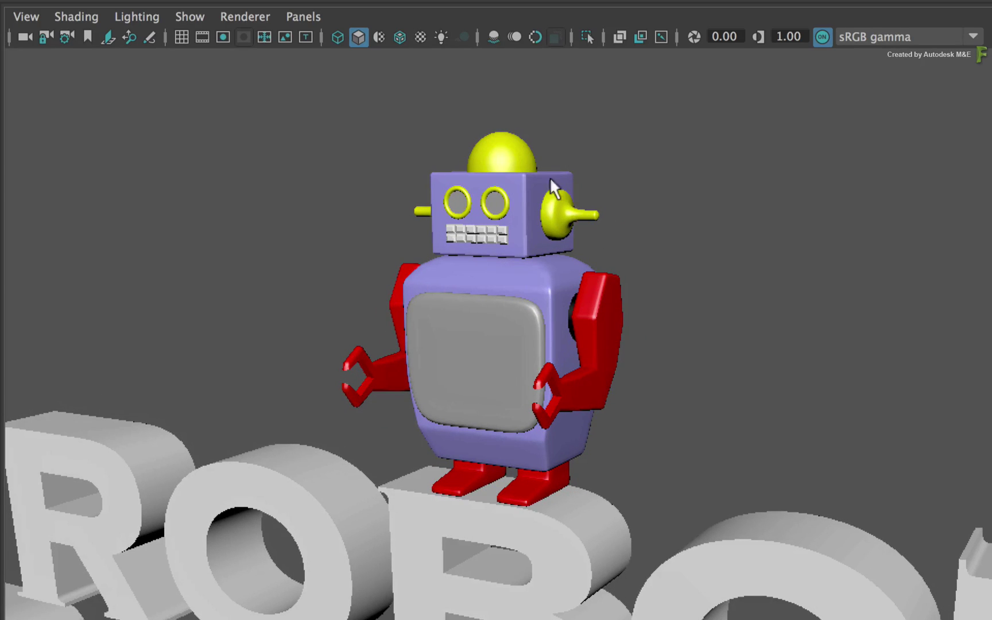
{"action": "left_click", "coordinate": [419, 37]}
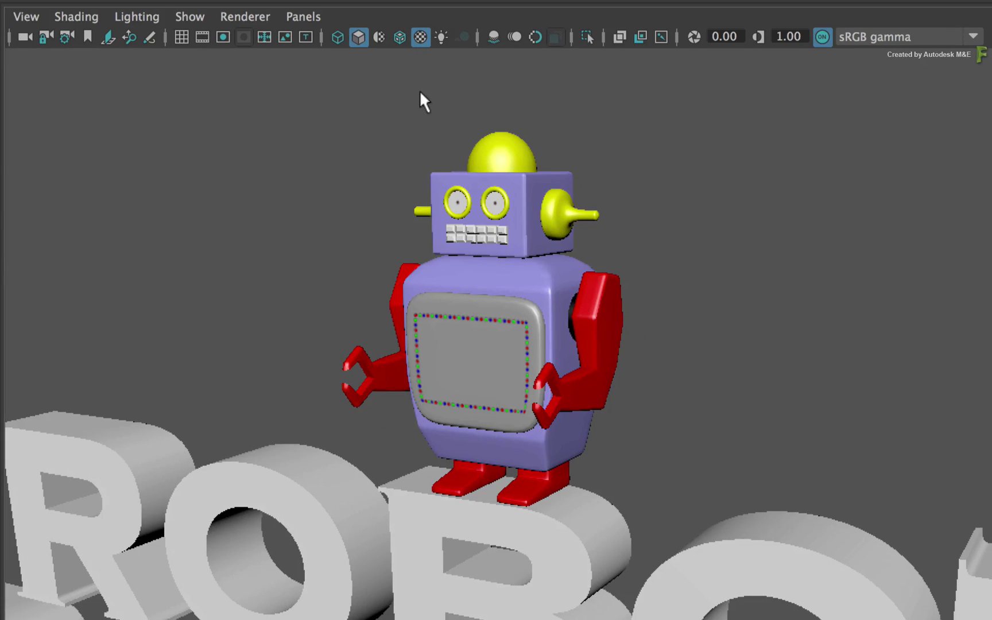
{"action": "left_click", "coordinate": [441, 36]}
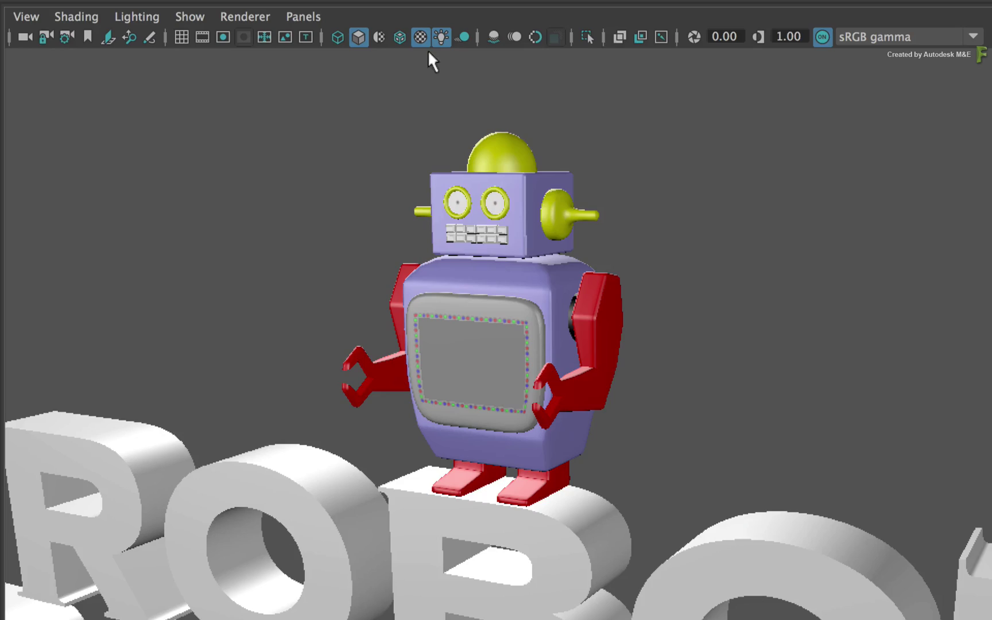
{"action": "mouse_move", "coordinate": [388, 102]}
{"action": "left_mouse_down", "text": "alt"}
{"action": "mouse_move", "coordinate": [527, 120]}
{"action": "mouse_move", "coordinate": [310, 100]}
{"action": "mouse_move", "coordinate": [597, 124]}
{"action": "mouse_move", "coordinate": [355, 85]}
{"action": "mouse_move", "coordinate": [333, 119]}
{"action": "mouse_move", "coordinate": [381, 100]}
{"action": "mouse_move", "coordinate": [543, 107]}
{"action": "mouse_move", "coordinate": [367, 95]}
{"action": "mouse_move", "coordinate": [403, 98]}
{"action": "left_mouse_up", "text": "alt"}
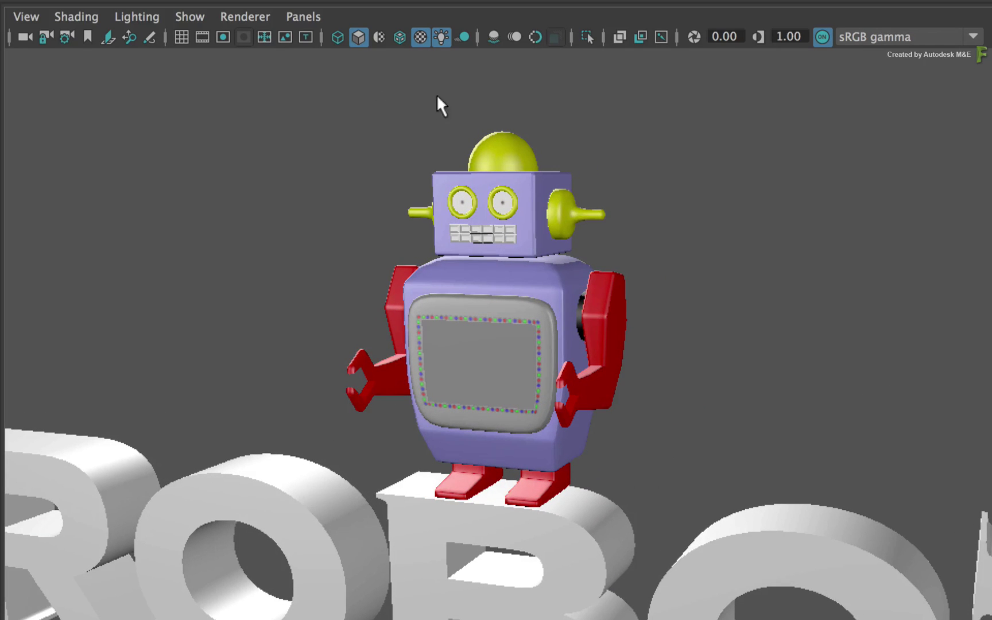
- Enable screen space ambient occlusion and multisample anti-aliasing in the viewport, and check the robot from slightly different angles
{"action": "left_click", "coordinate": [493, 37]}
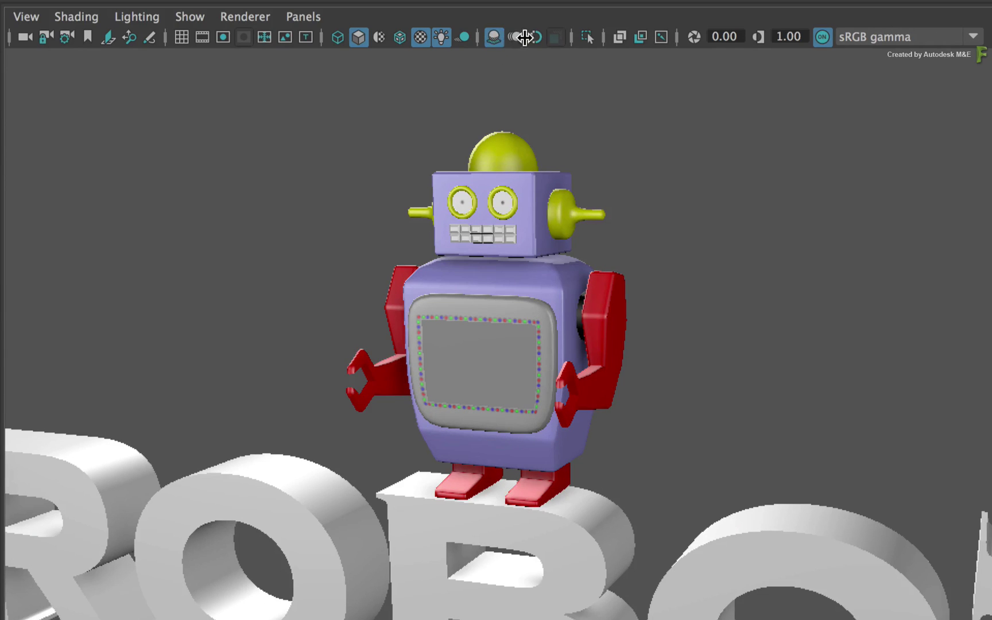
{"action": "left_click", "coordinate": [536, 37]}
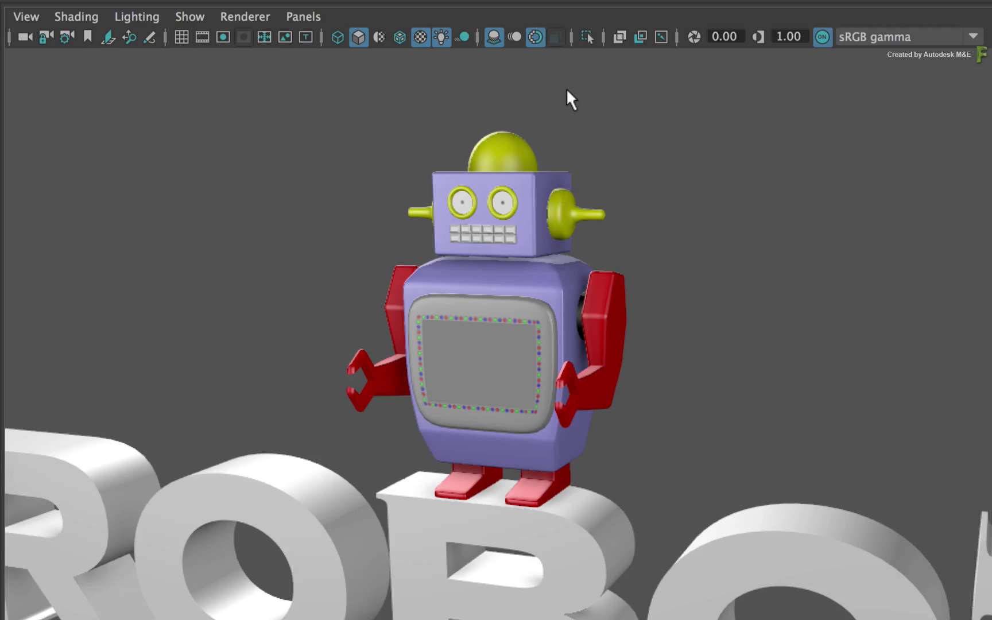
{"action": "left_click_drag", "start_coordinate": [569, 98], "coordinate": [510, 93], "text": "alt"}
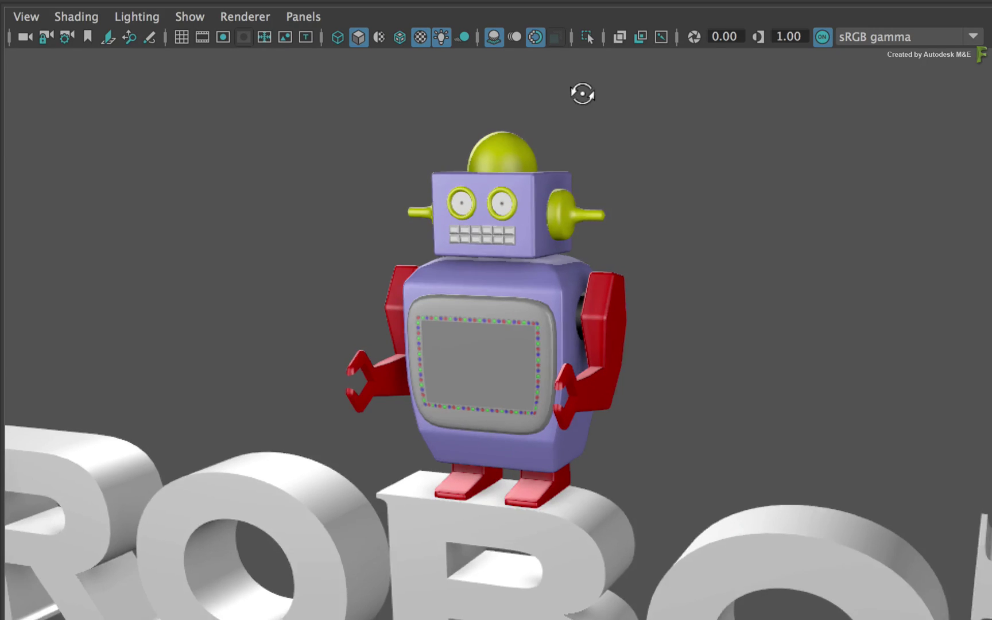
{"action": "left_click_drag", "start_coordinate": [414, 130], "coordinate": [459, 134], "text": "alt"}
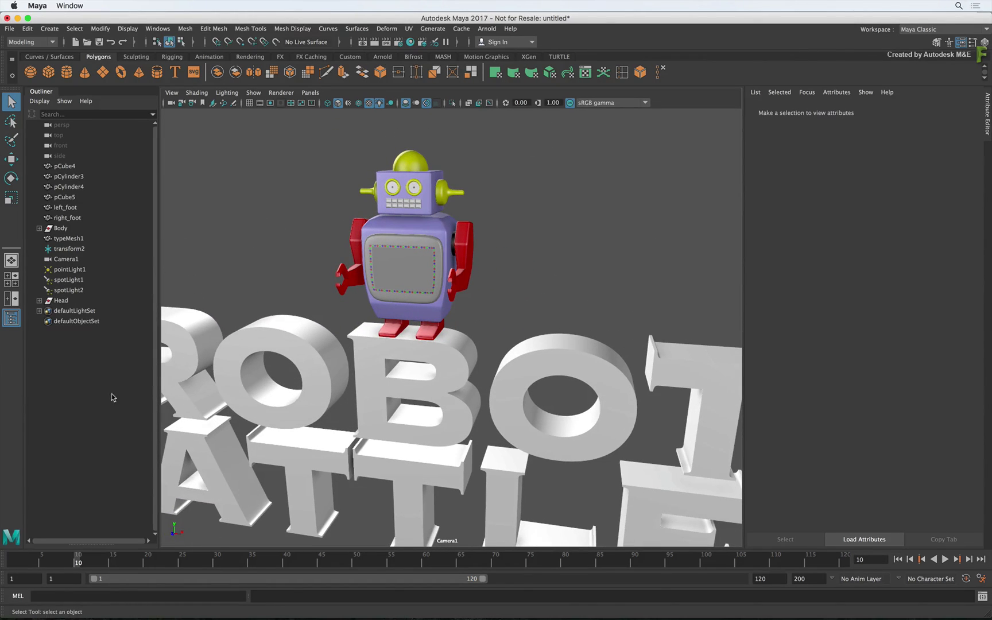
- Play the animation through Camera1 from the start with the new display settings, and return to frame 1
{"action": "left_click", "coordinate": [14, 567]}
{"action": "key", "text": "alt+v"}
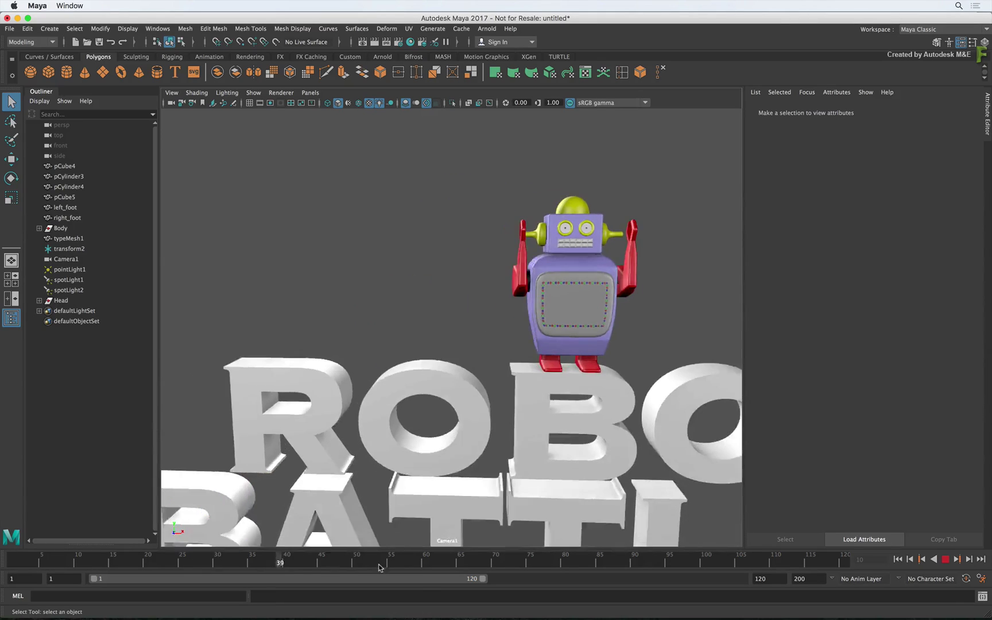
{"action": "left_click_drag", "start_coordinate": [644, 554], "coordinate": [245, 555]}
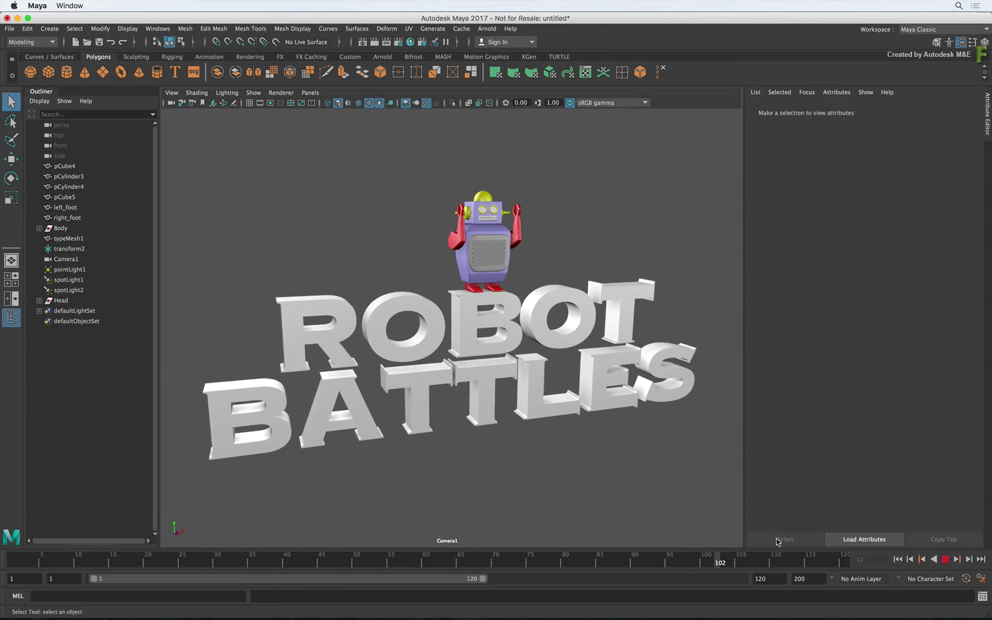
{"action": "mouse_move", "coordinate": [651, 541]}
{"action": "left_mouse_down"}
{"action": "mouse_move", "coordinate": [417, 524]}
{"action": "mouse_move", "coordinate": [15, 469]}
{"action": "left_mouse_up"}
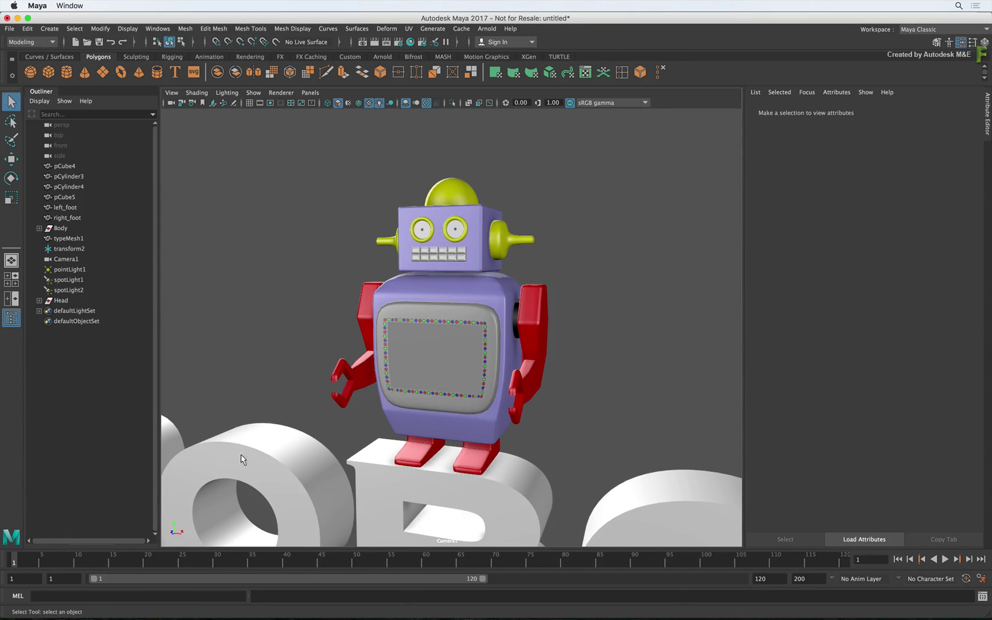
- Select the scene objects from pCube4 through typeMesh1 one by one, as well as Body and Head, and clear the selection
{"action": "left_click", "coordinate": [61, 166]}
{"action": "left_click", "coordinate": [63, 177]}
{"action": "left_click", "coordinate": [65, 186]}
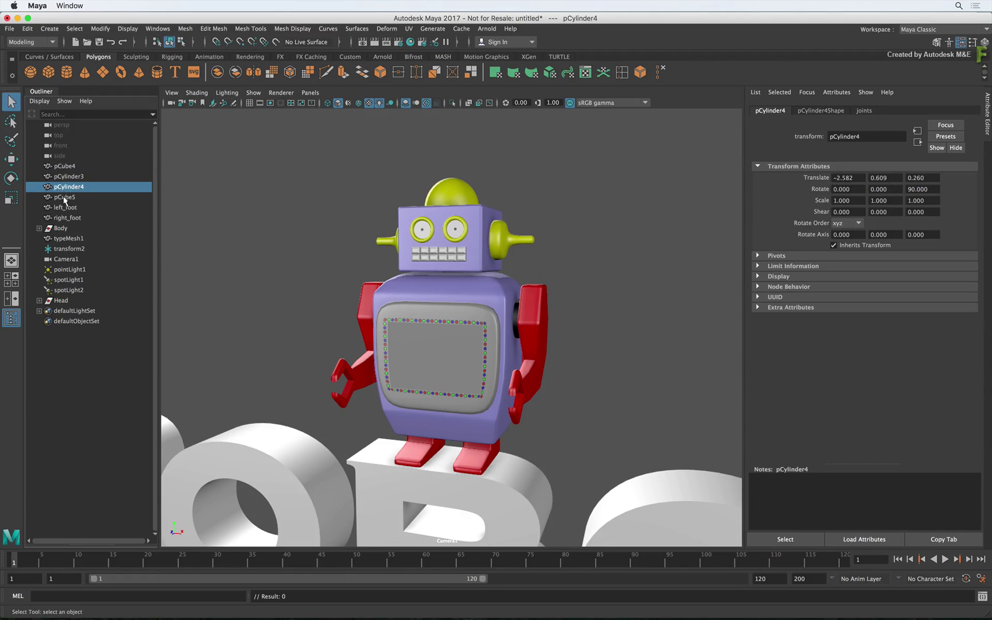
{"action": "left_click", "coordinate": [65, 198]}
{"action": "left_click", "coordinate": [64, 207]}
{"action": "left_click", "coordinate": [64, 218]}
{"action": "left_click", "coordinate": [61, 228]}
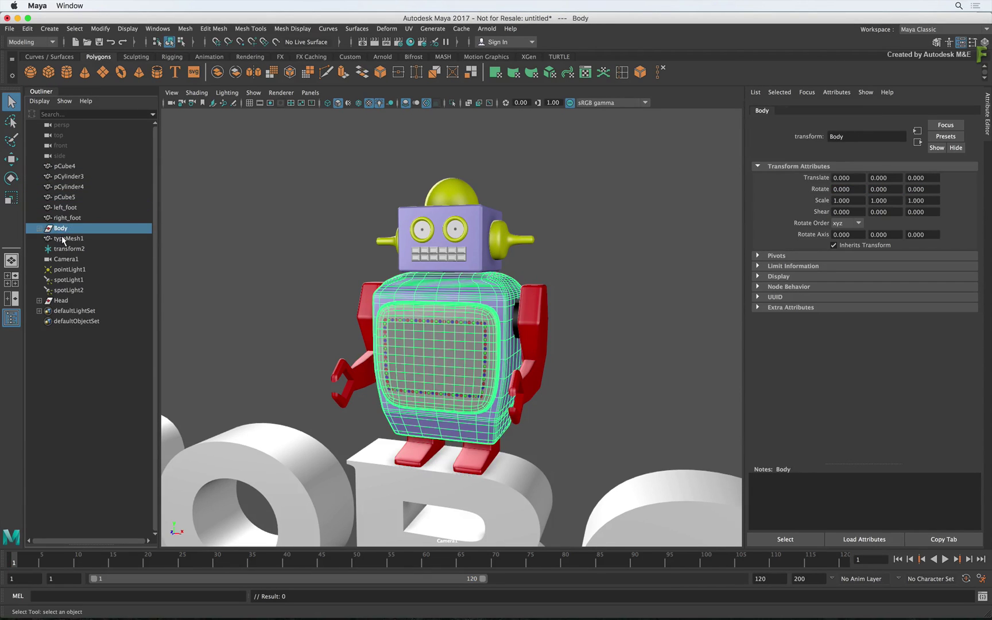
{"action": "left_click", "coordinate": [63, 238]}
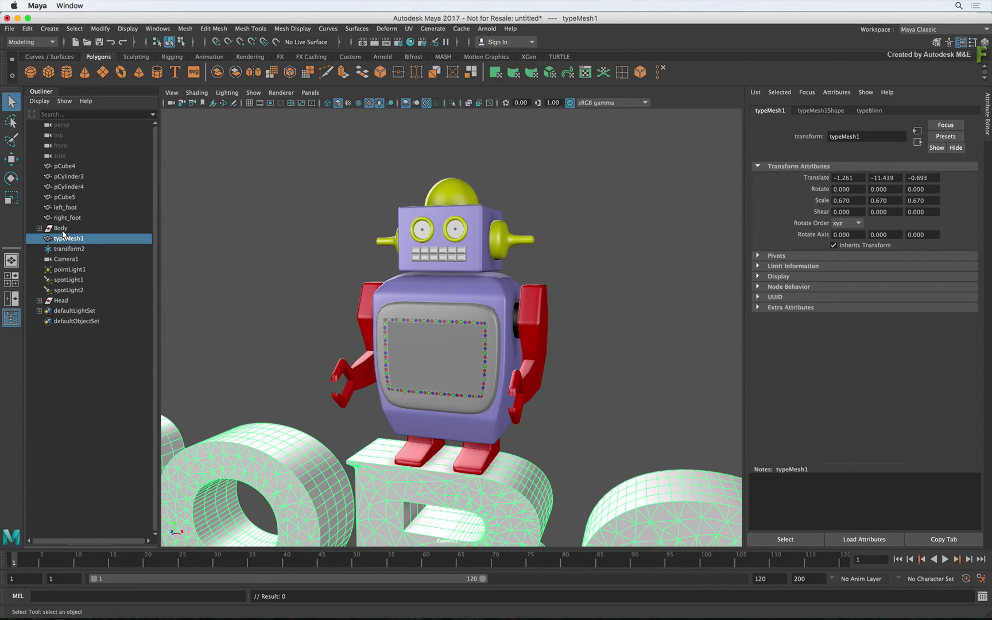
{"action": "left_click", "coordinate": [63, 231]}
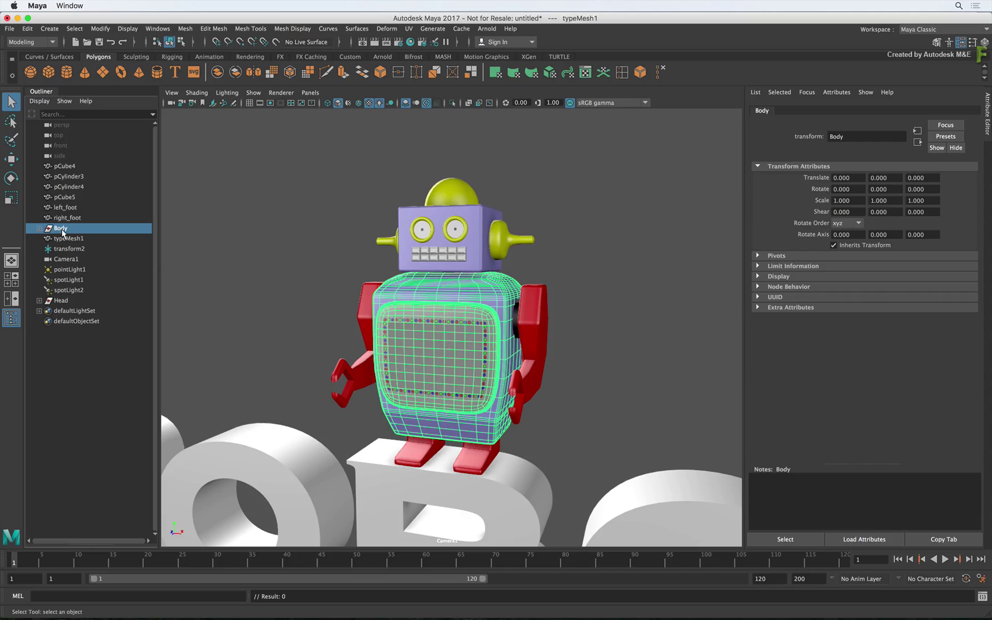
{"action": "left_click", "coordinate": [61, 301]}
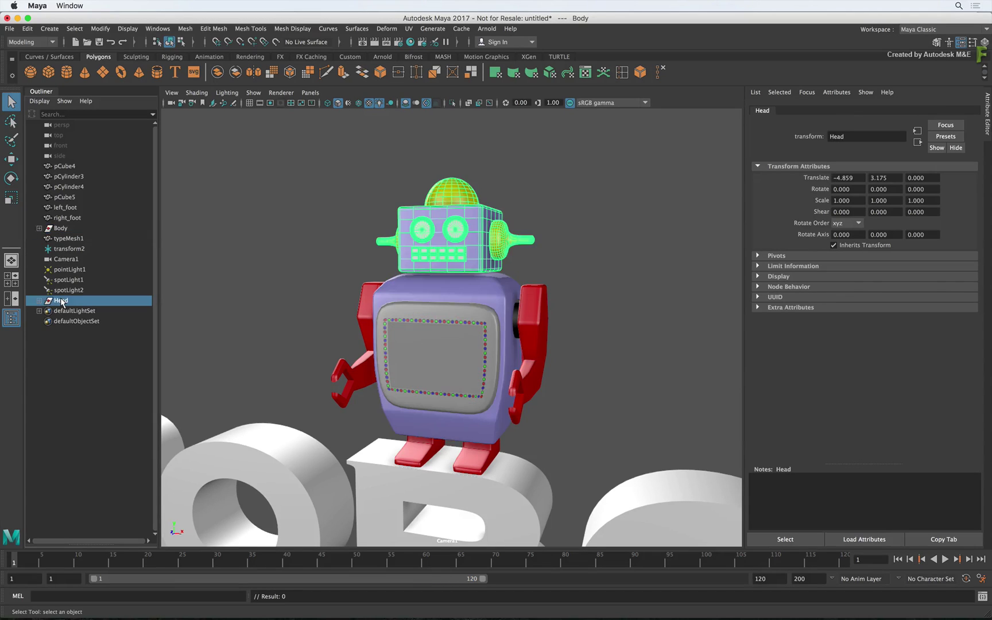
{"action": "left_click", "coordinate": [336, 222]}
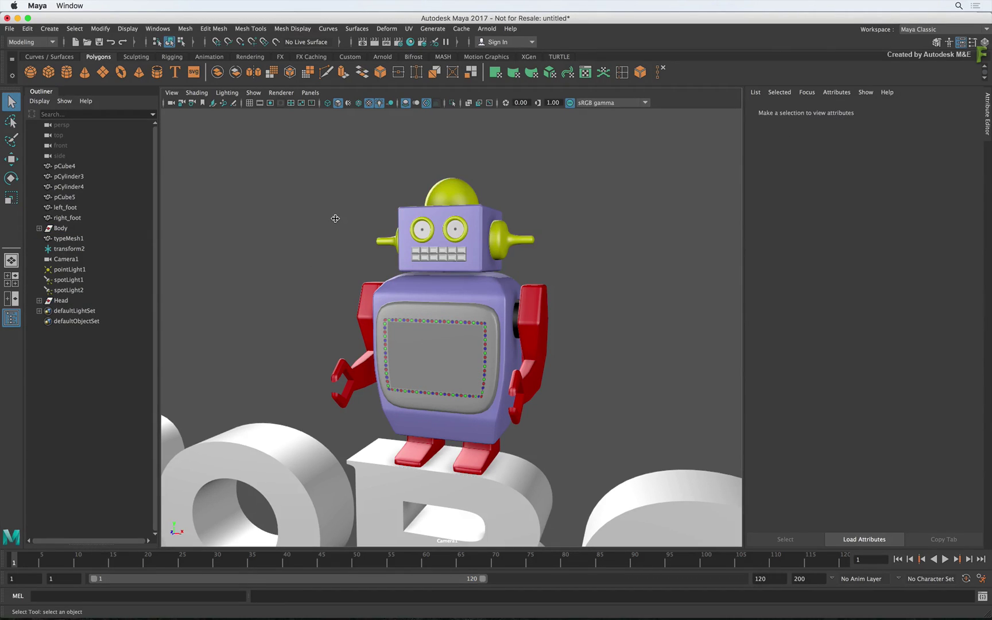